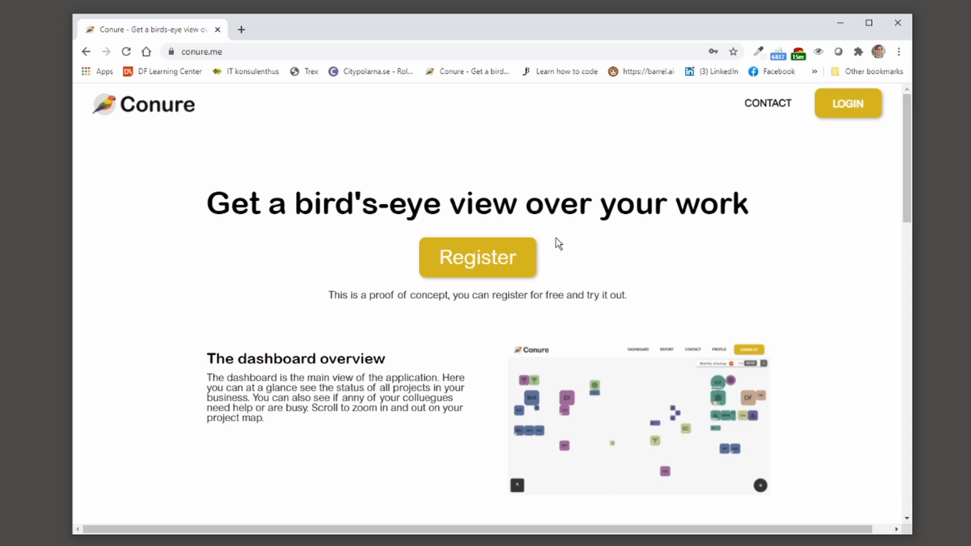
Step: Open the registration form and enter username test1 and a password
left_click(488, 269)
left_click_drag(250, 228, 147, 229)
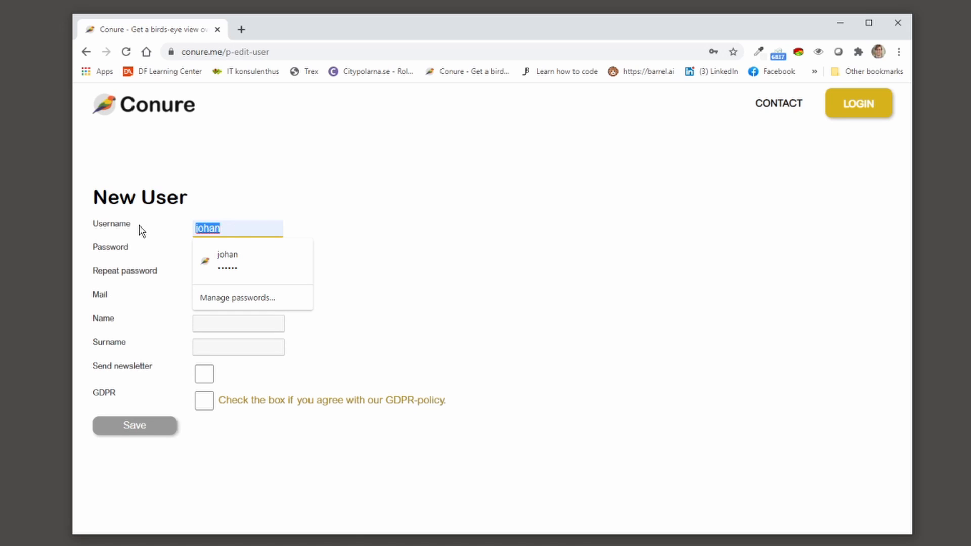
type("tst1")
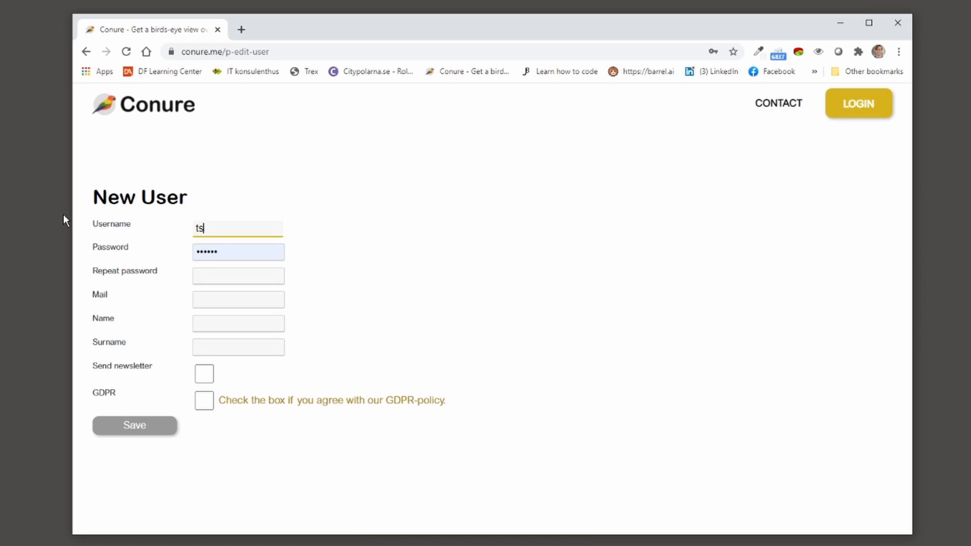
key("Tab")
type("tst1")
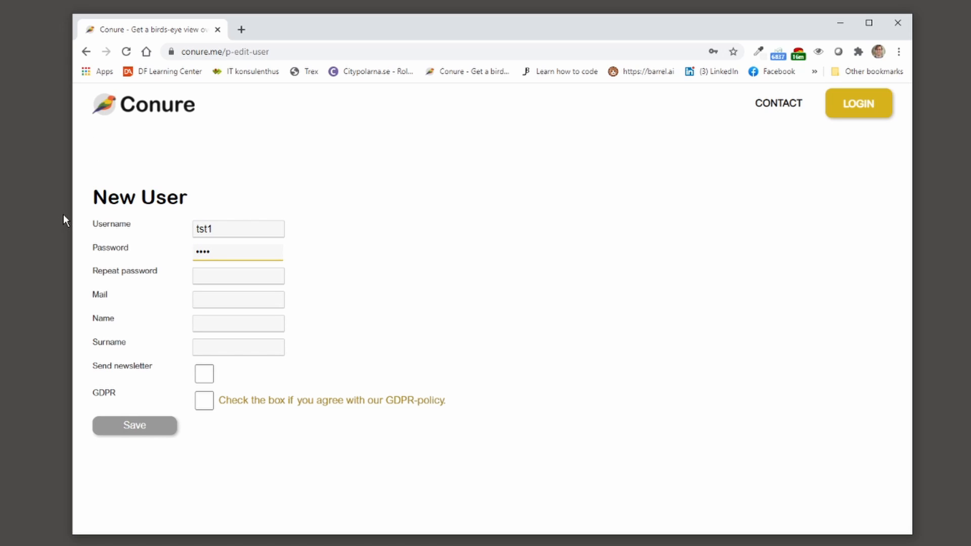
left_click(202, 227)
type("e")
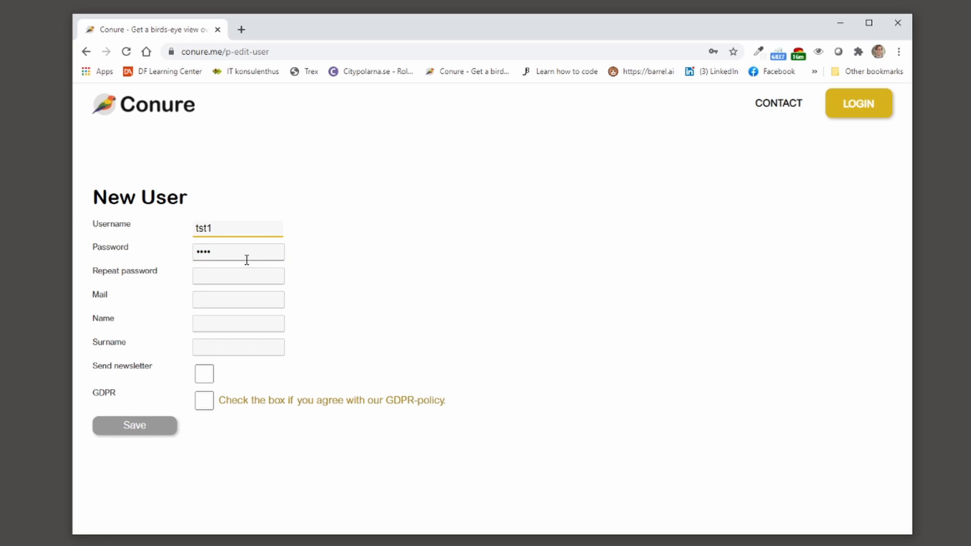
Step: Repeat the password, enter a mail address, accept the GDPR policy and save the account
left_click(209, 273)
type("tst1")
left_click(217, 299)
type("ts")
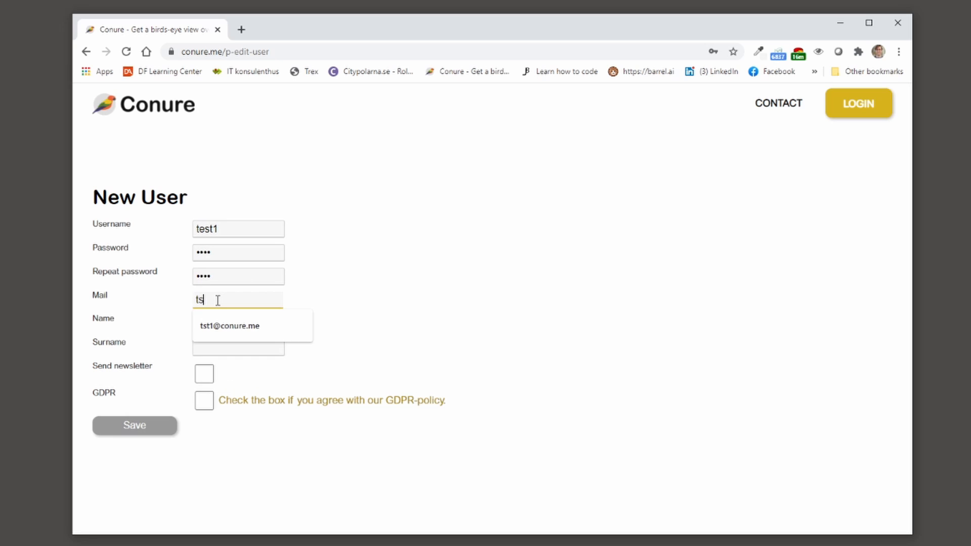
key("BackSpace")
key("BackSpace")
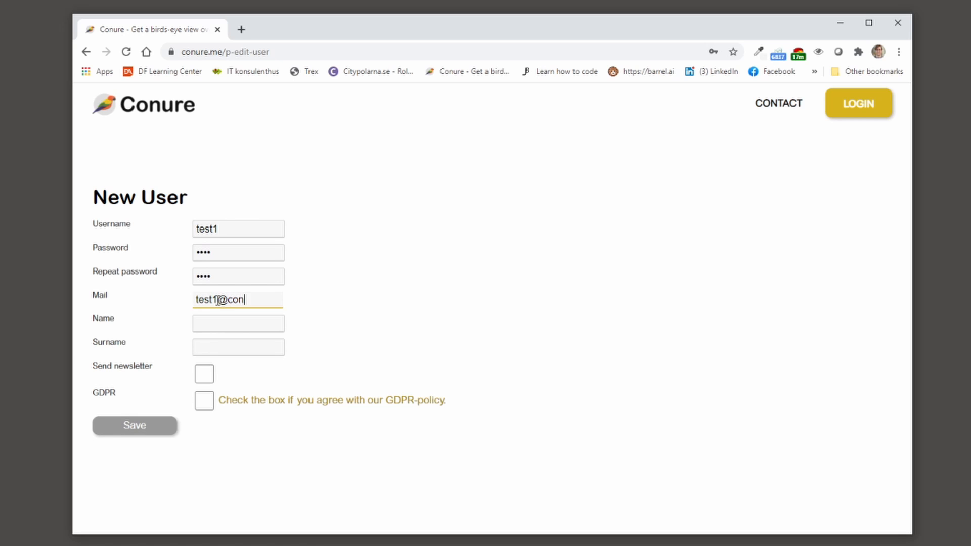
key("Tab")
left_click(208, 402)
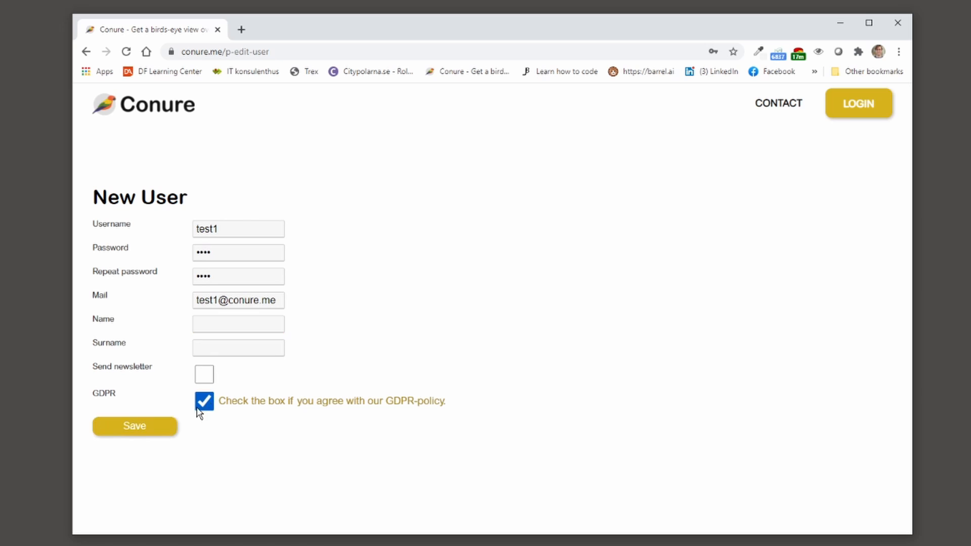
left_click(138, 427)
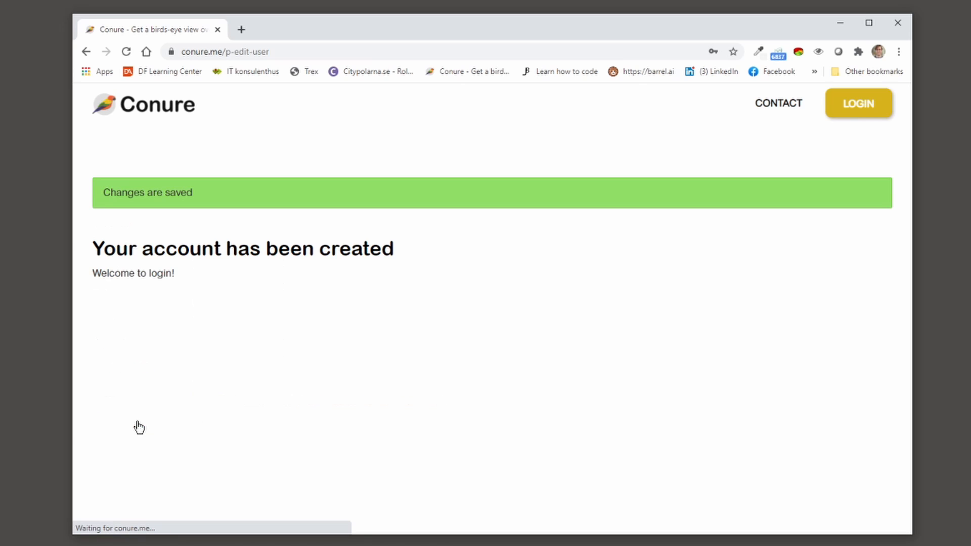
Step: Log in with the new account's mail and password, then dismiss the browser's password warning
left_click(128, 112)
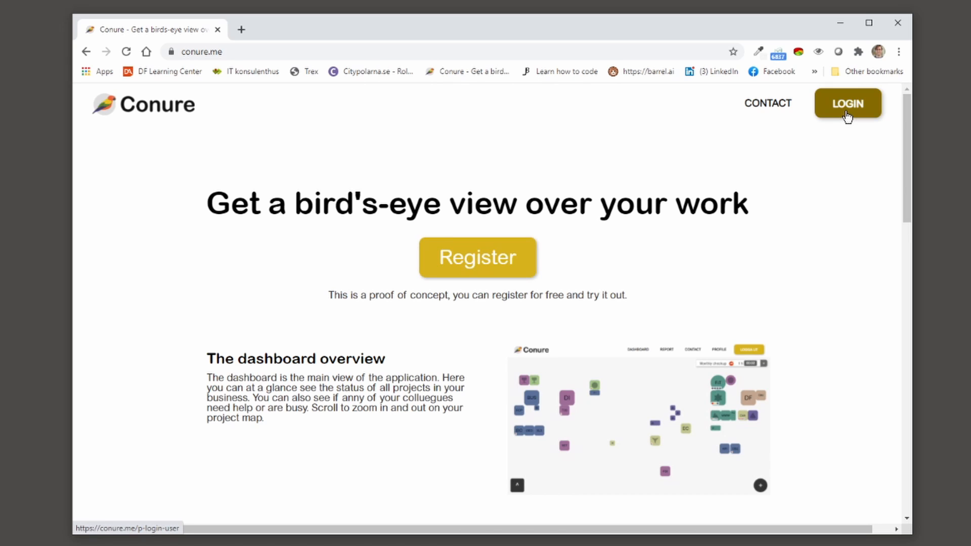
left_click(845, 113)
double_click(490, 264)
type("test1")
key("Tab")
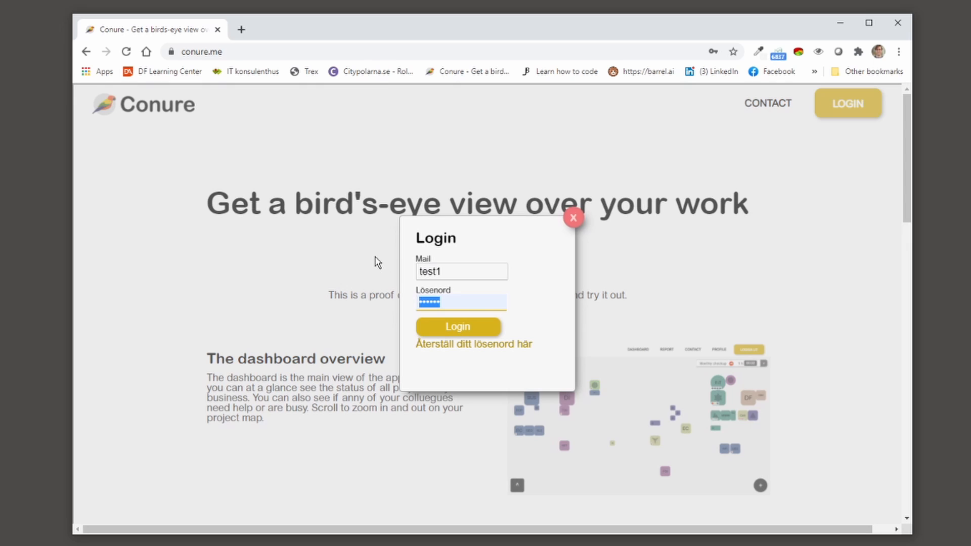
type("test")
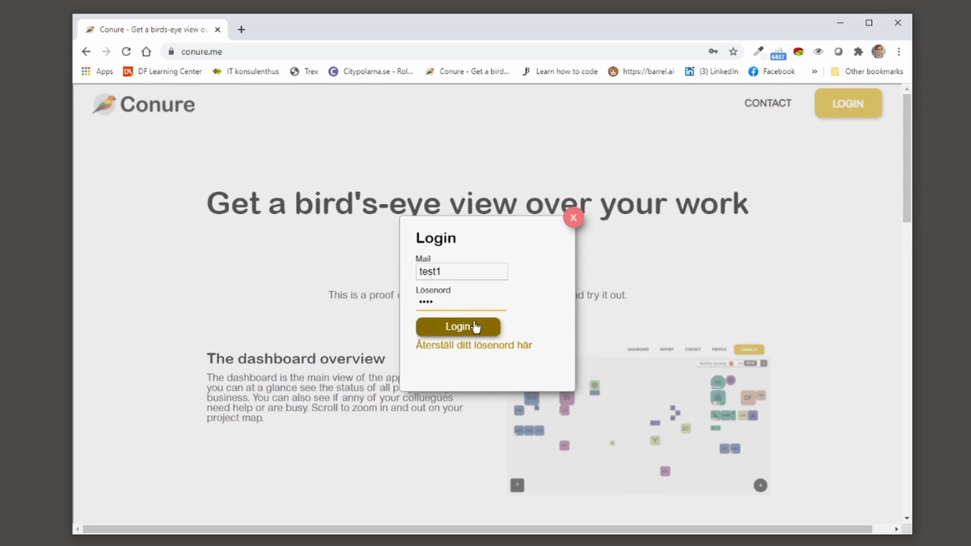
left_click(473, 328)
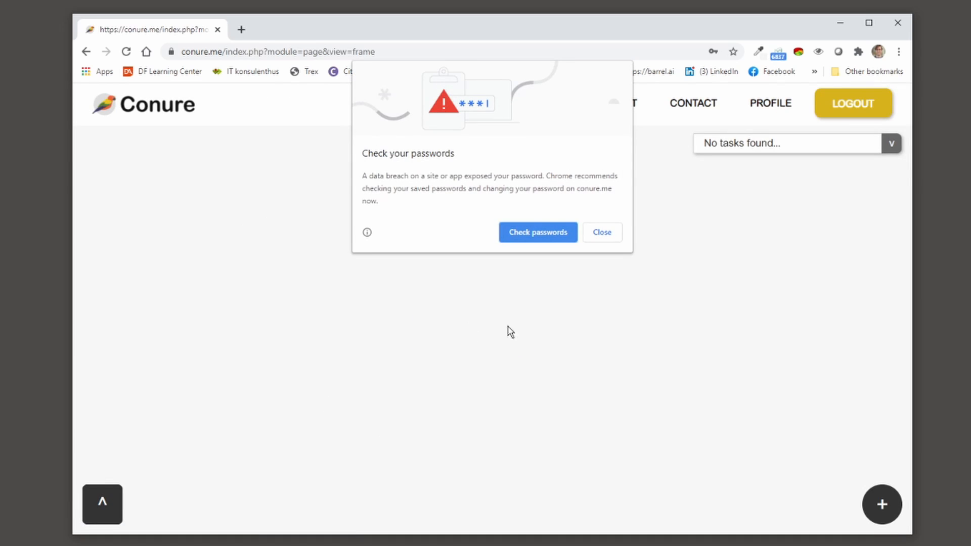
left_click(608, 236)
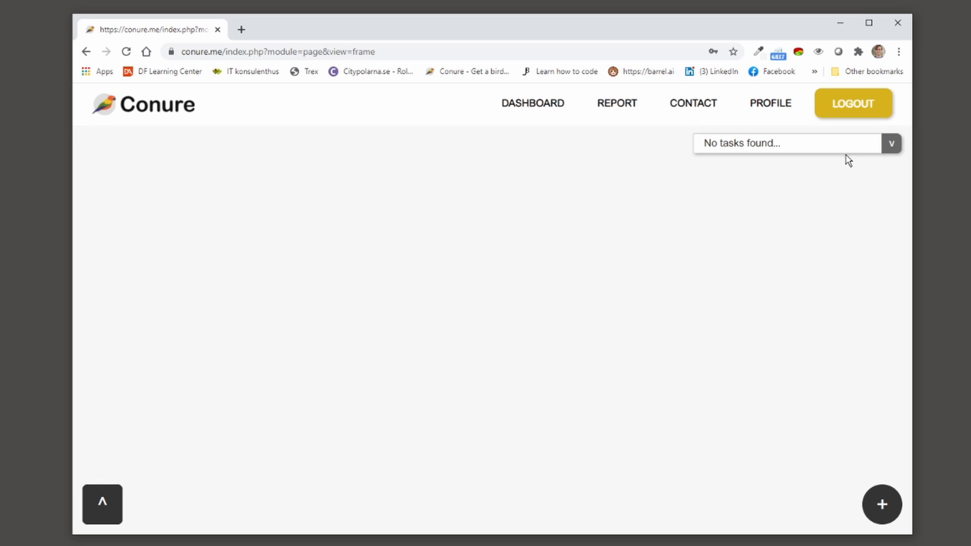
Step: Check the empty task list, then start a new dashboard block titled Client 1
left_click(895, 146)
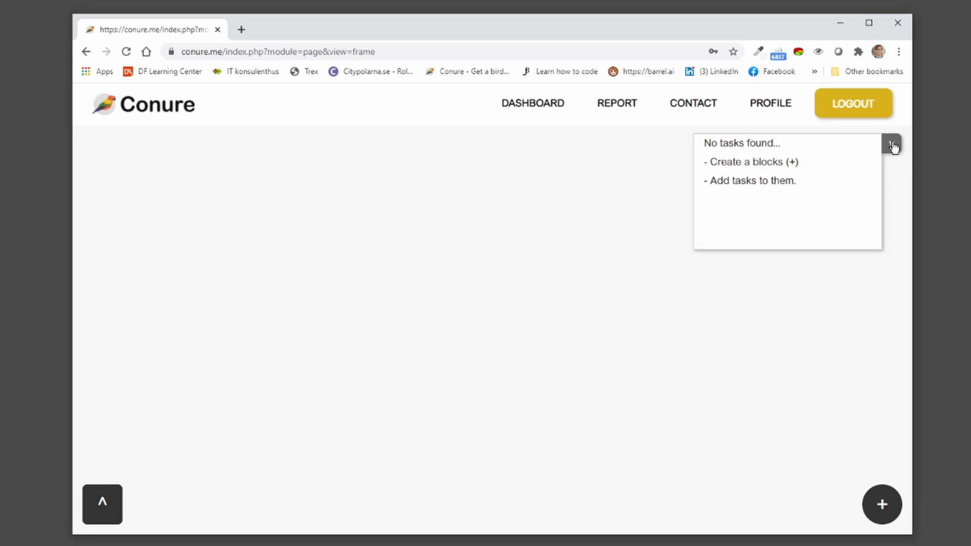
left_click(893, 144)
left_click(882, 505)
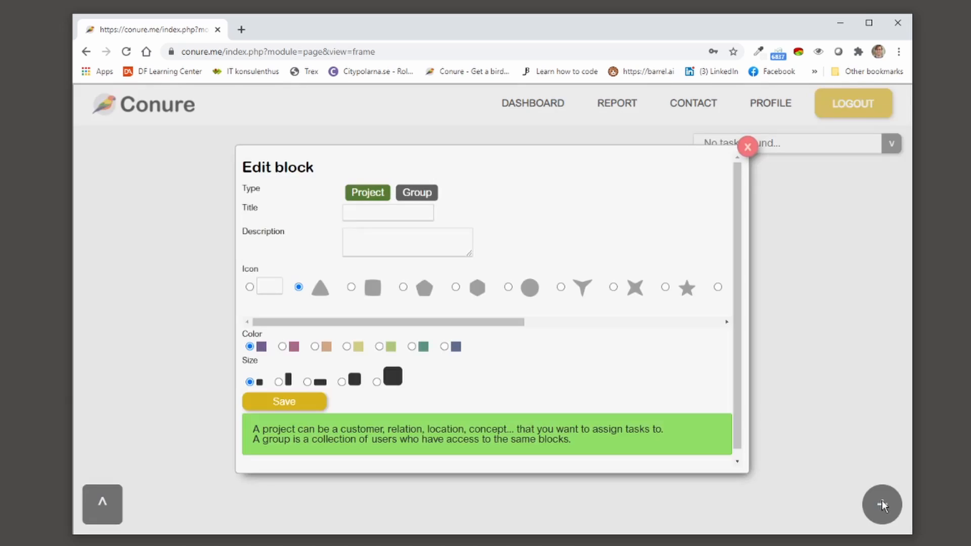
left_click(396, 212)
left_click(387, 214)
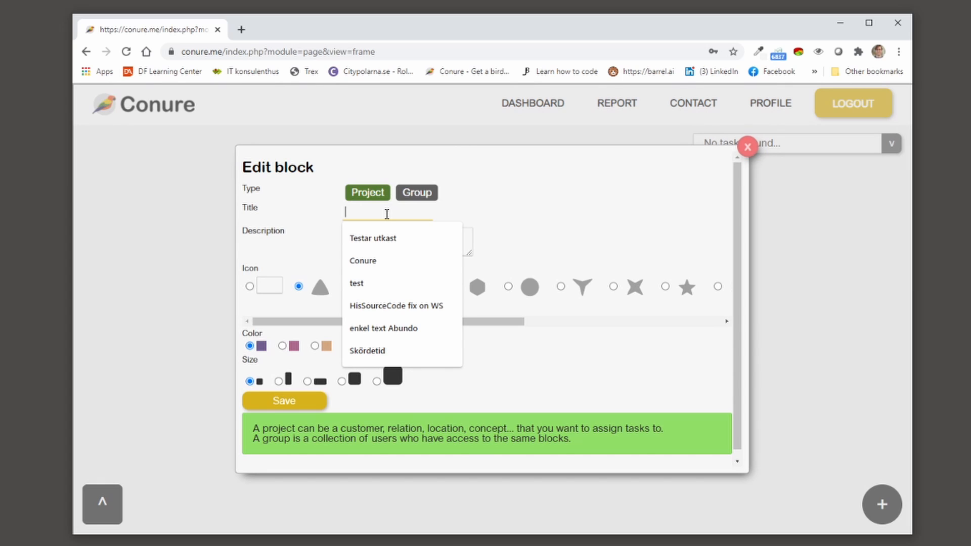
type("Client 1")
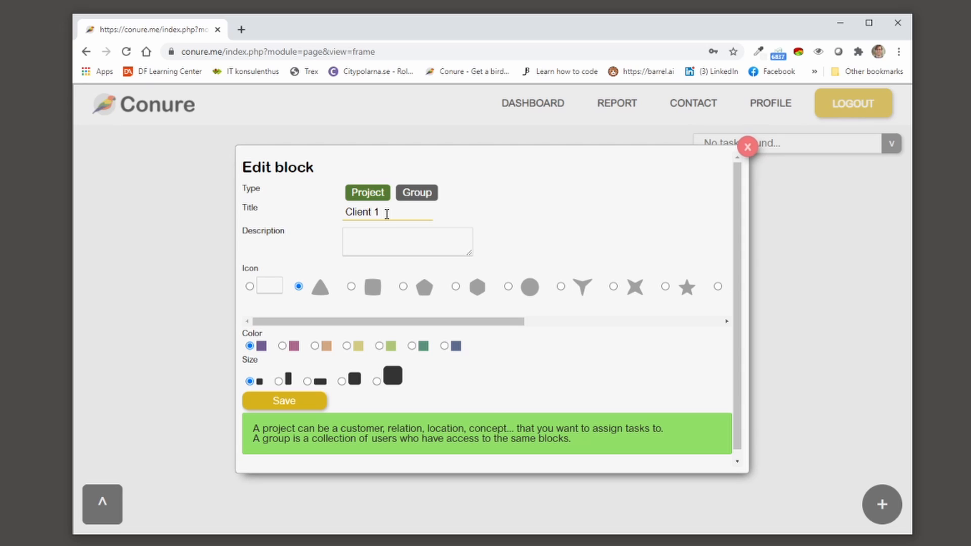
left_click(402, 243)
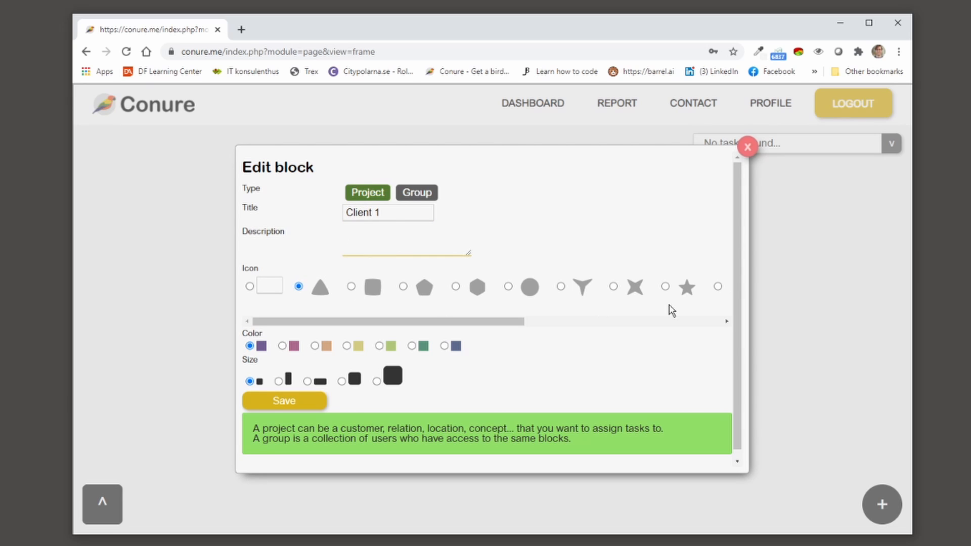
left_click(265, 287)
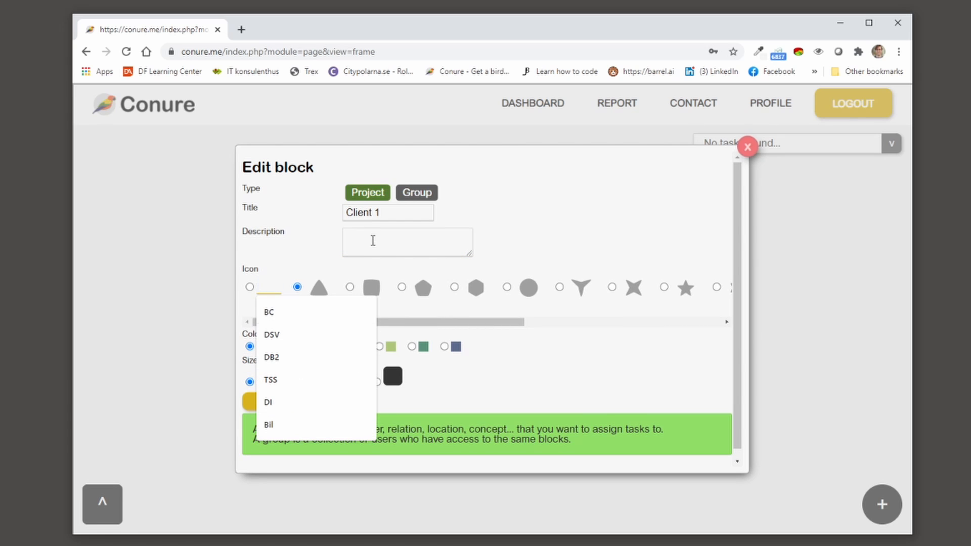
left_click(639, 241)
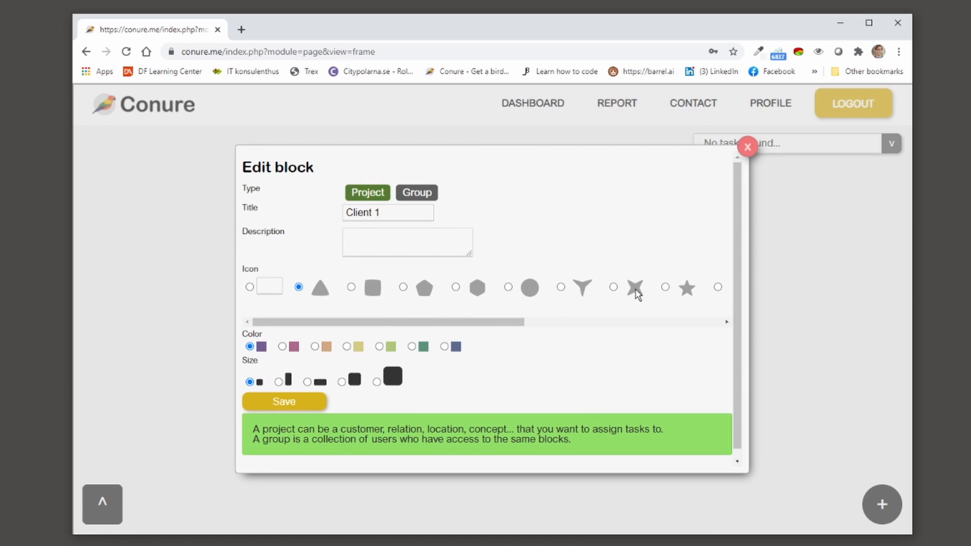
Step: Give the block the X icon, green colour and largest size, then save and place it
left_click(616, 289)
left_click_drag(516, 323, 453, 335)
left_click(380, 346)
left_click(377, 383)
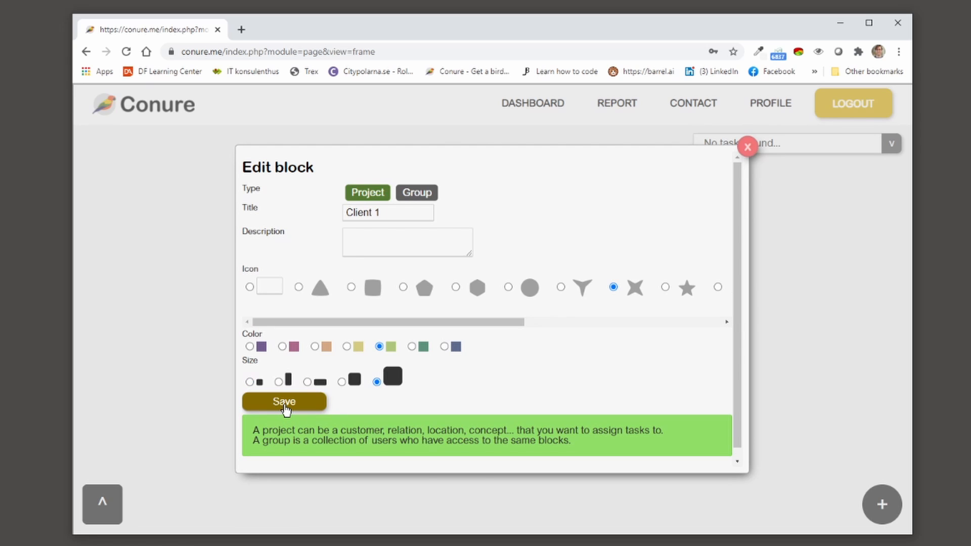
left_click(284, 403)
left_click_drag(535, 350, 276, 247)
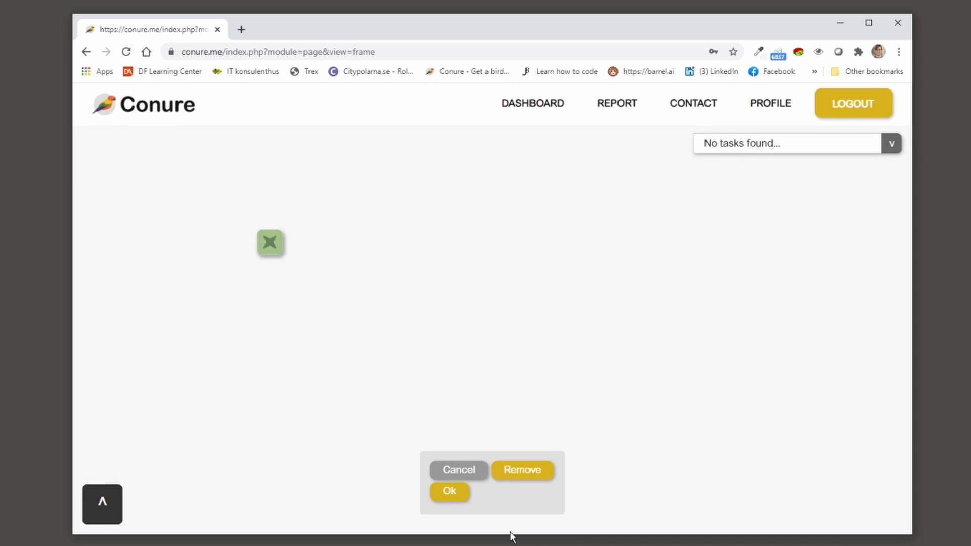
left_click(452, 496)
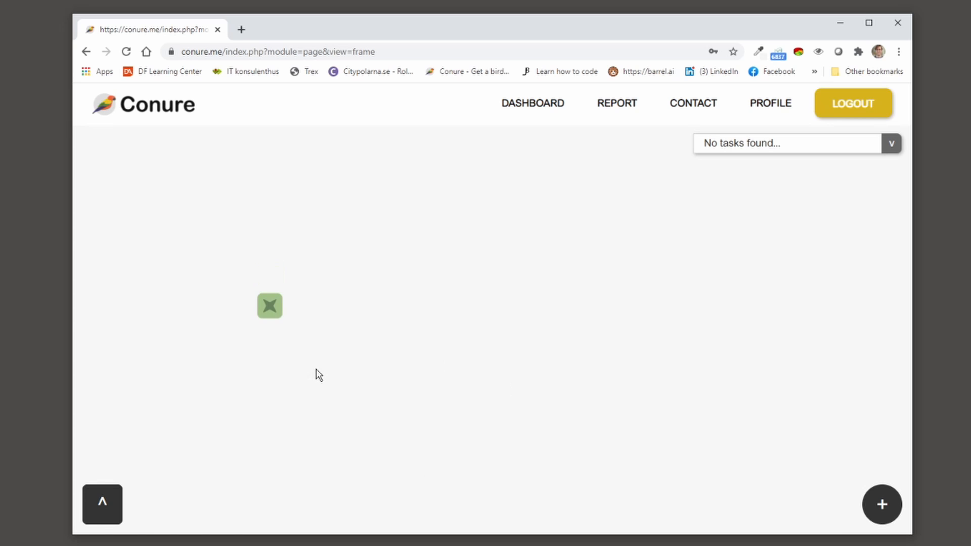
scroll(284, 246, "up", 12)
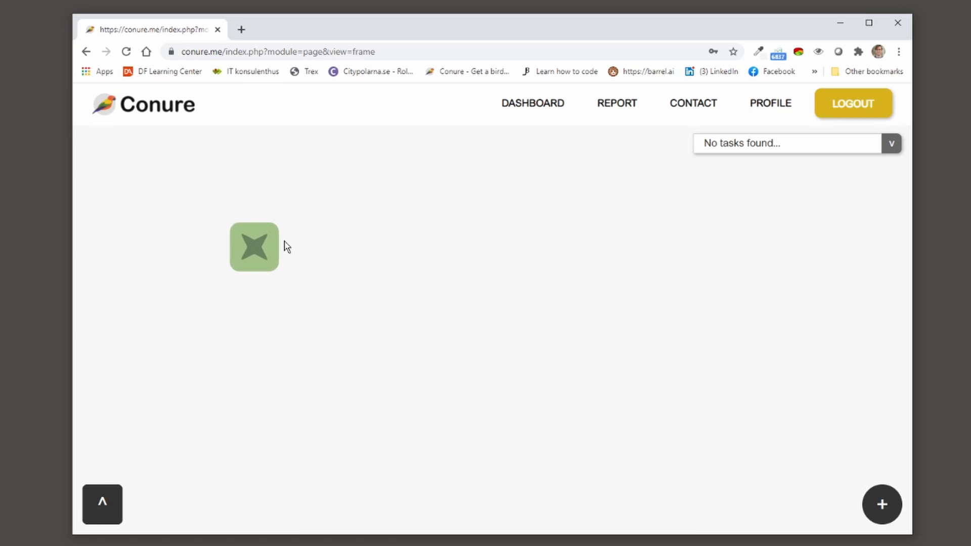
scroll(253, 231, "down", 4)
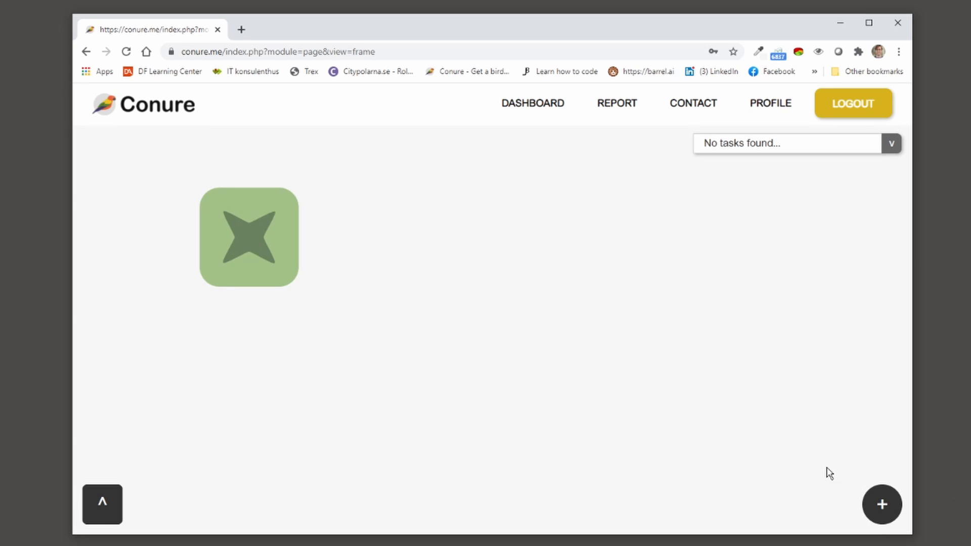
Step: Create a Client 2 block with star icon, pink colour and fourth size beside Client 1
left_click(880, 503)
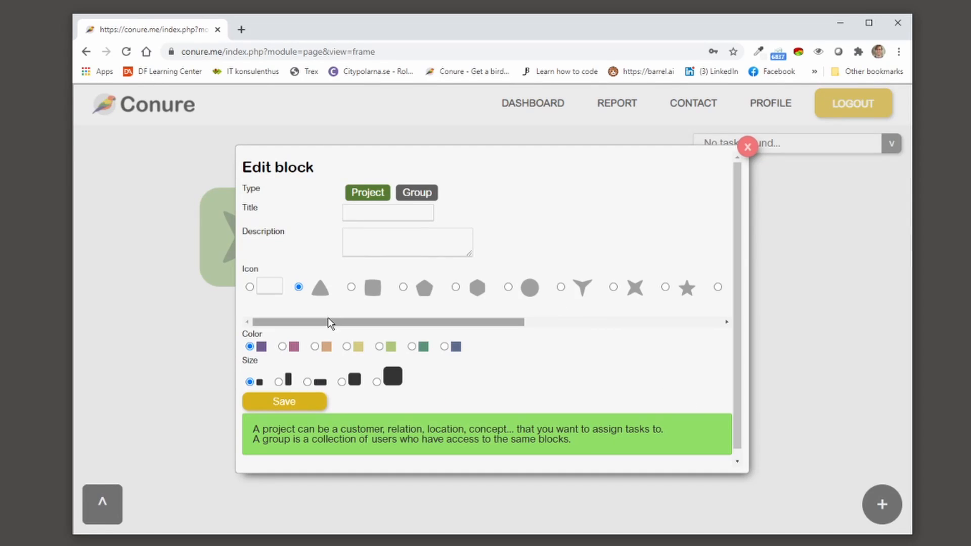
left_click(377, 212)
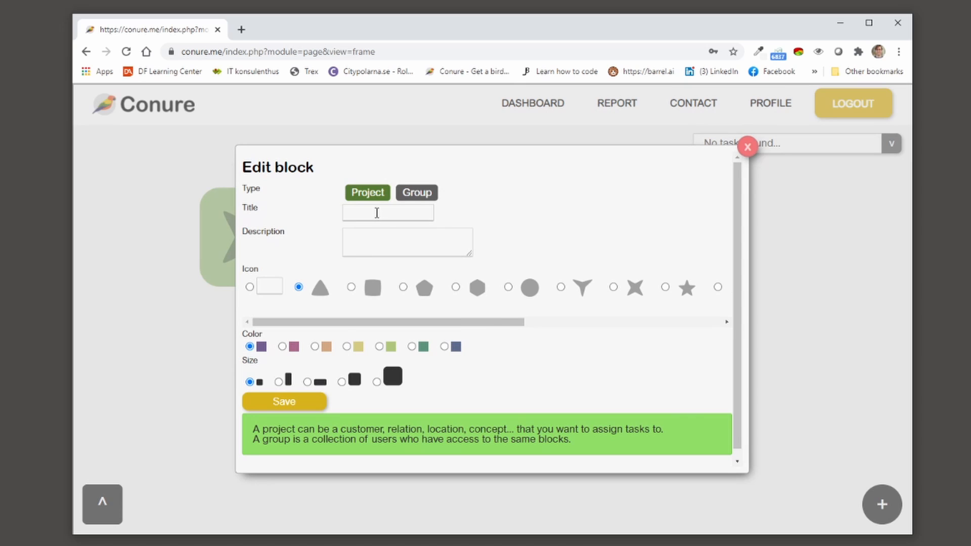
type("Client 1")
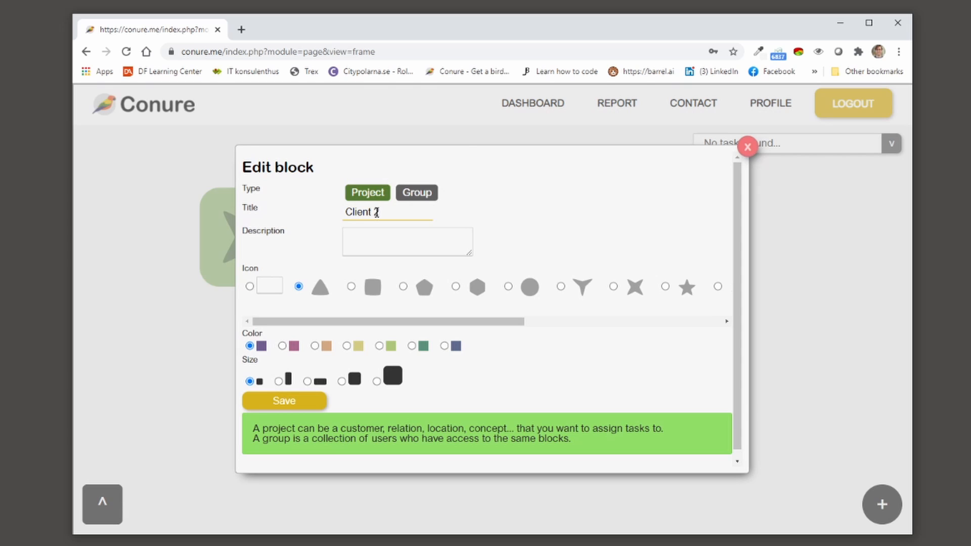
left_click(665, 287)
left_click(283, 346)
left_click(342, 382)
left_click(291, 403)
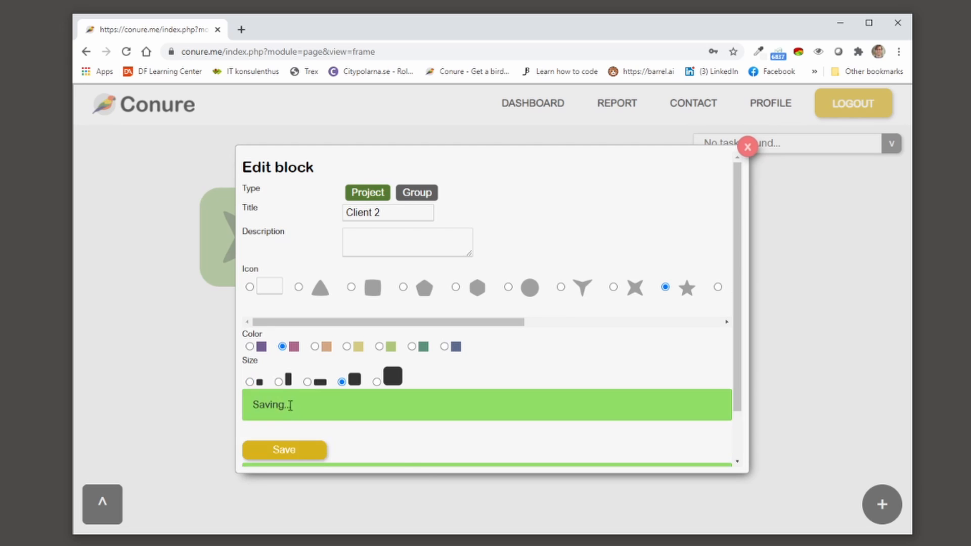
left_click(448, 493)
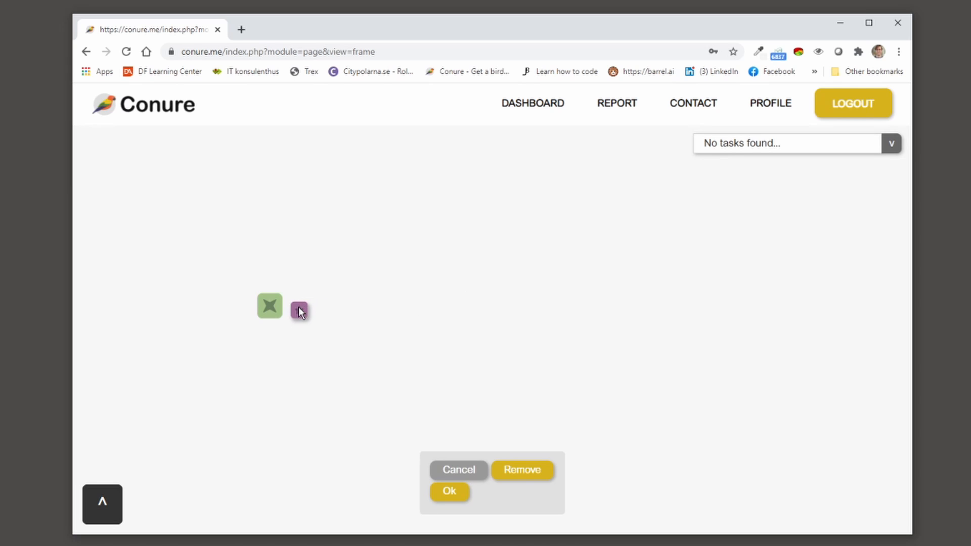
left_click(450, 497)
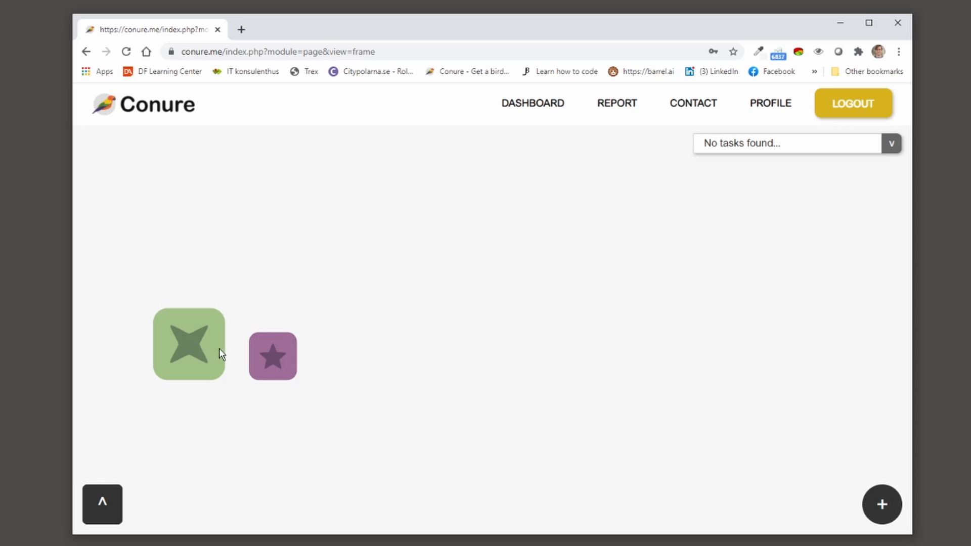
Step: In Client 1, add task Test 1 estimated at 5 h with deadline 2020-11-13
left_click(188, 351)
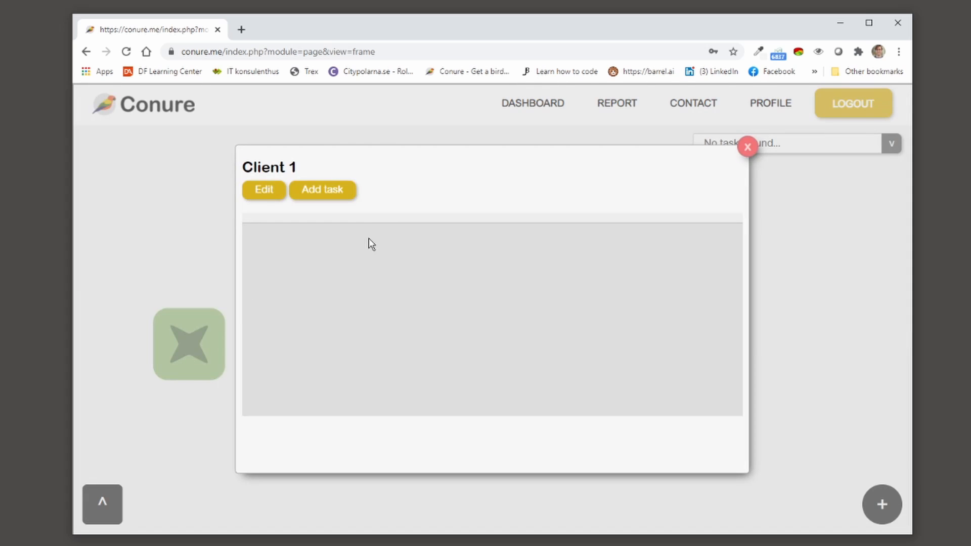
left_click(314, 195)
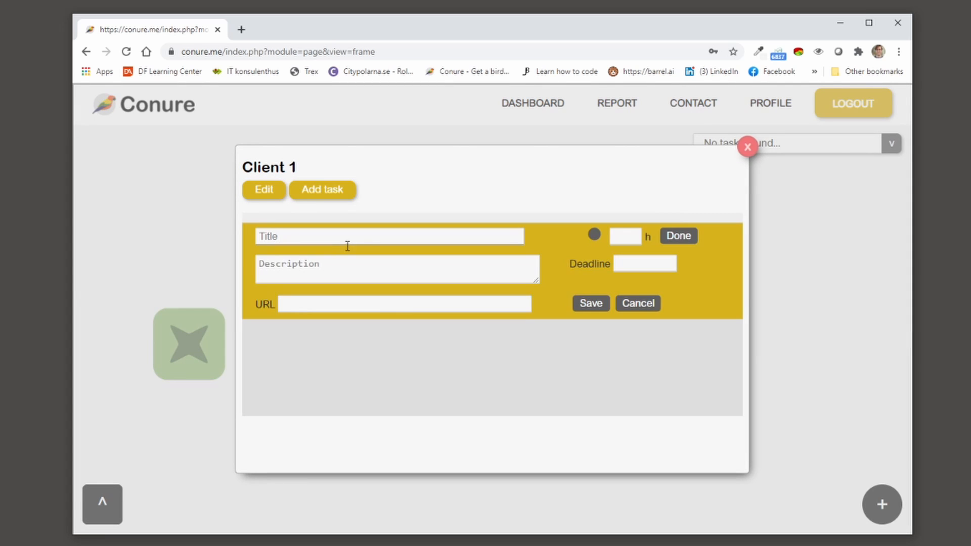
left_click(341, 243)
type("Test 1")
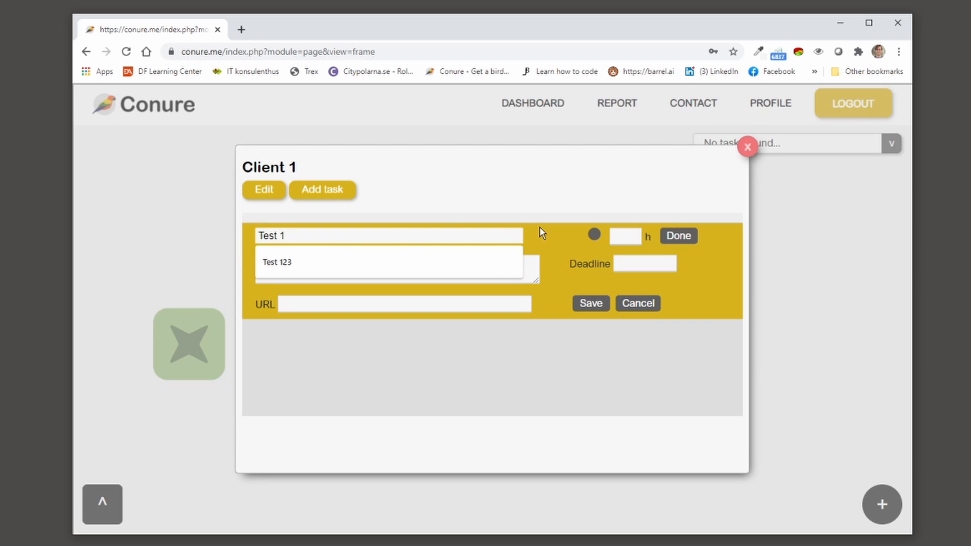
left_click(626, 236)
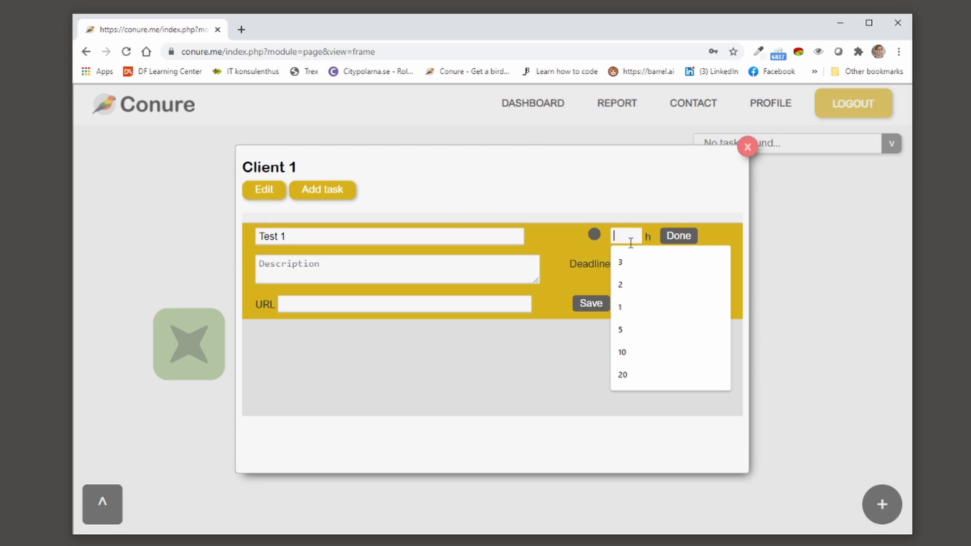
type("5")
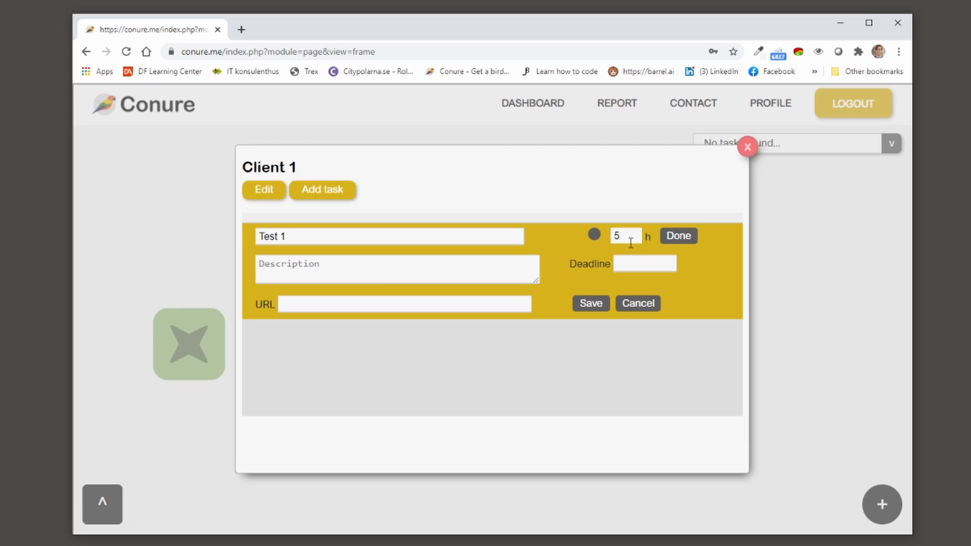
left_click(653, 264)
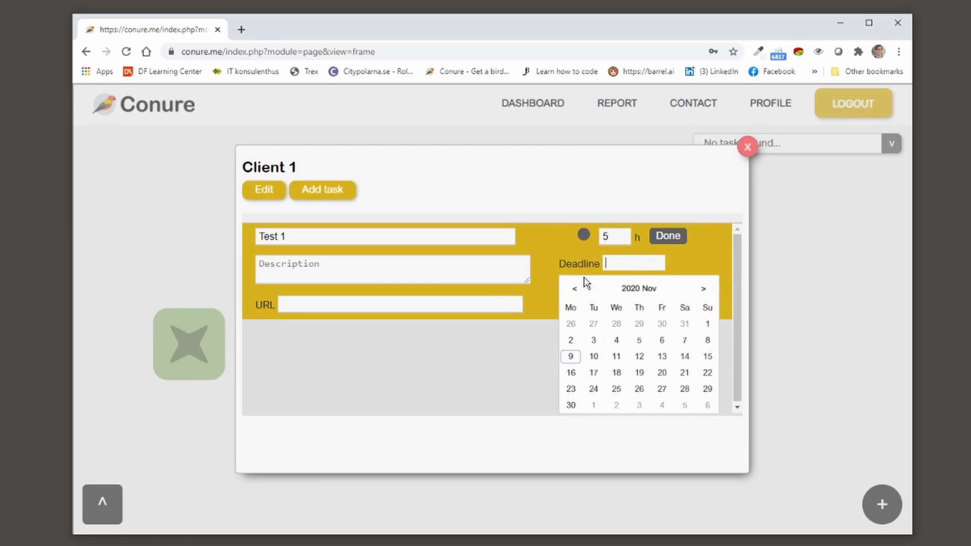
left_click(662, 357)
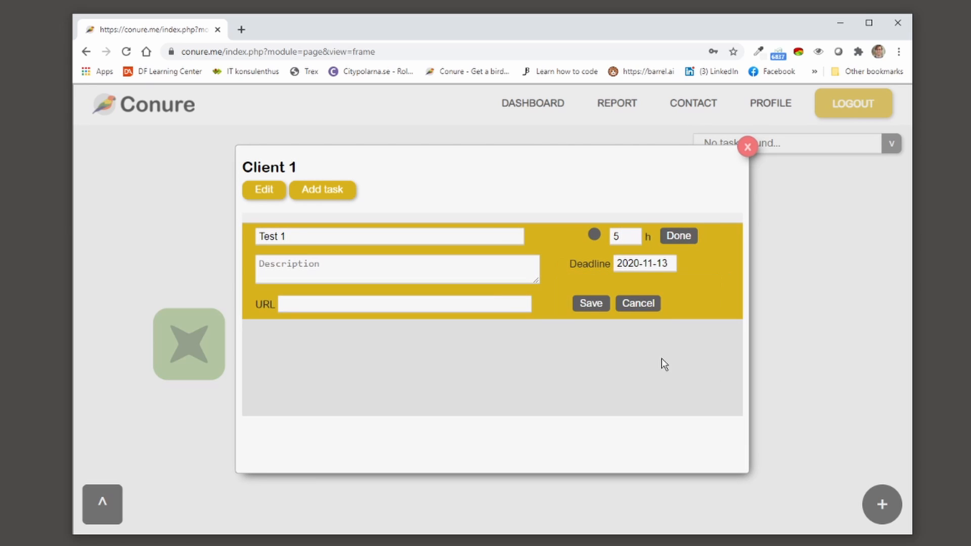
left_click(589, 305)
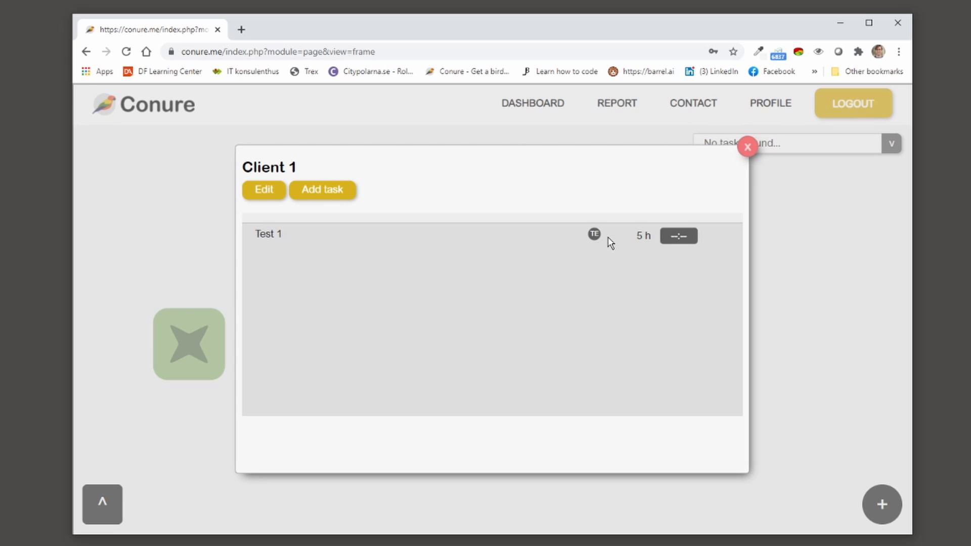
Step: Start the Test 1 timer, return to the dashboard and begin a new Group block
left_click(681, 237)
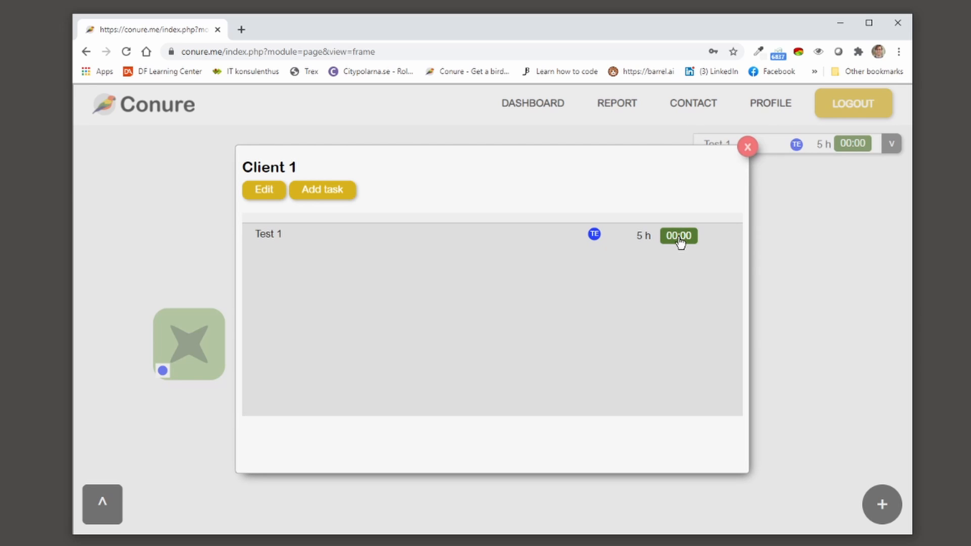
left_click(748, 148)
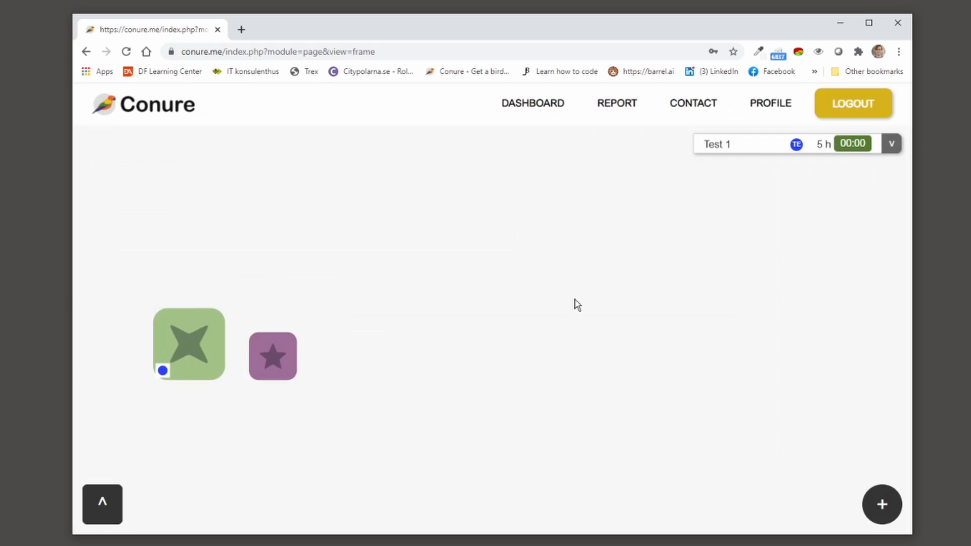
left_click(890, 147)
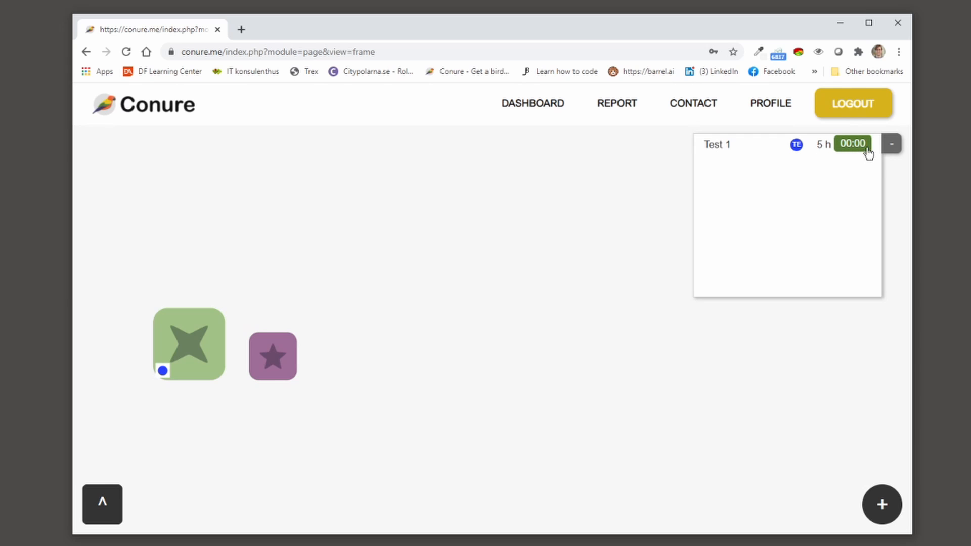
left_click(893, 144)
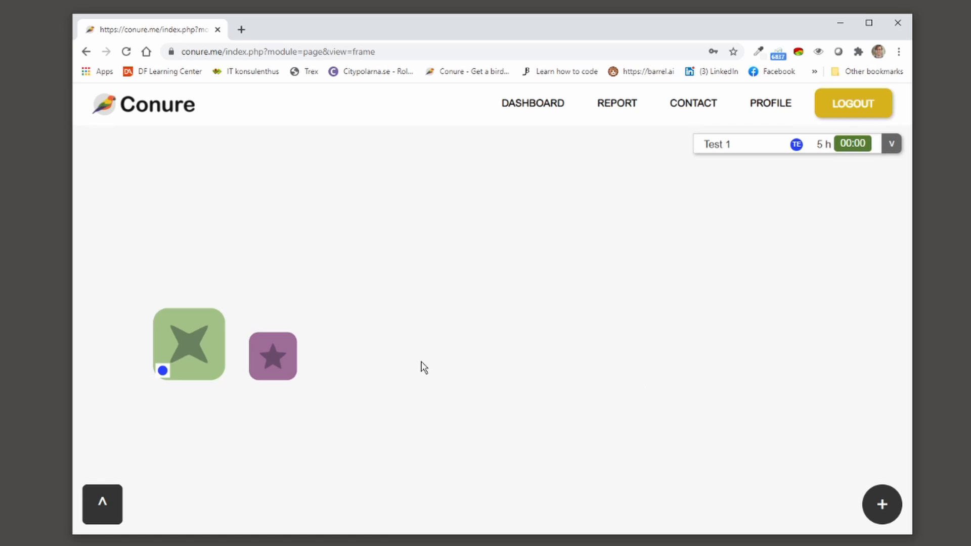
left_click(882, 505)
left_click(416, 192)
Step: Title the group Company with a hexagon icon and largest size, then place it above the clients
left_click(385, 217)
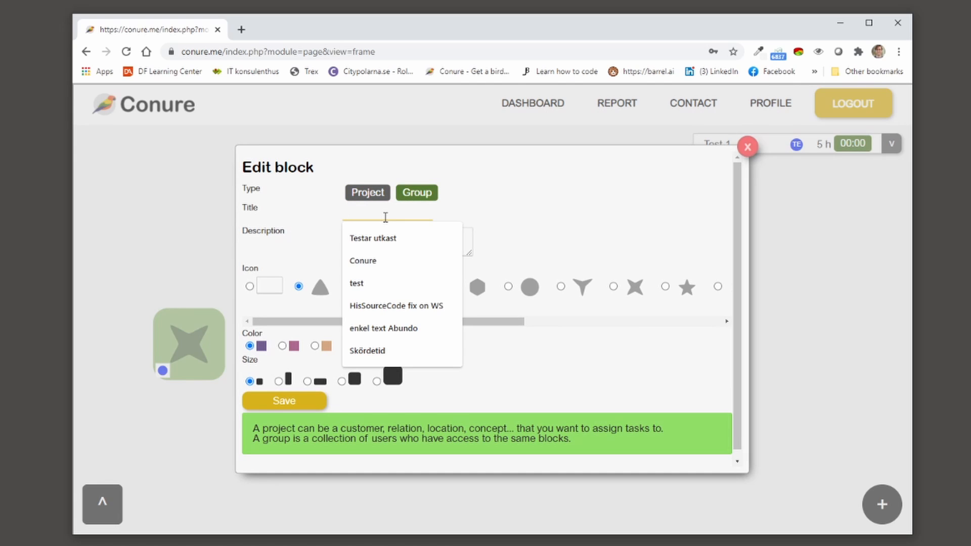
type("Company")
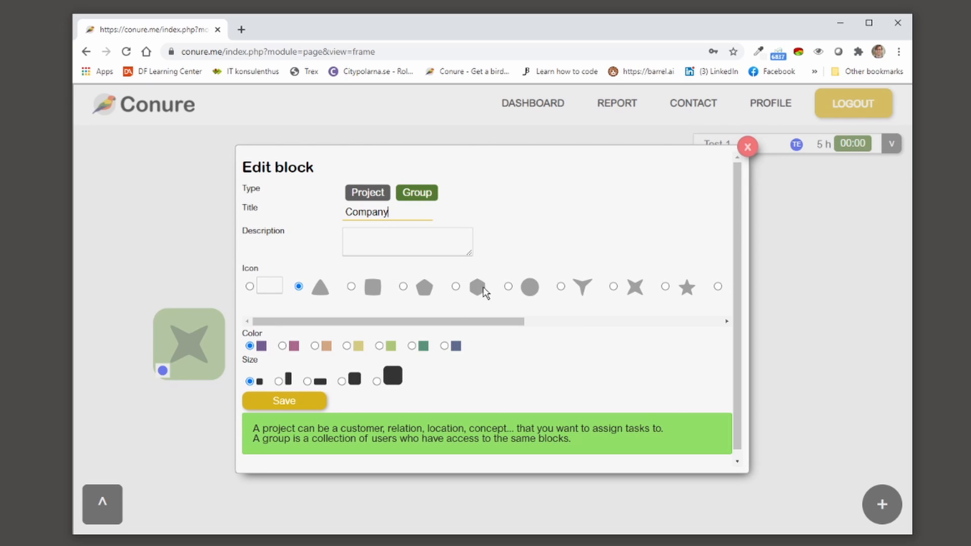
left_click(456, 287)
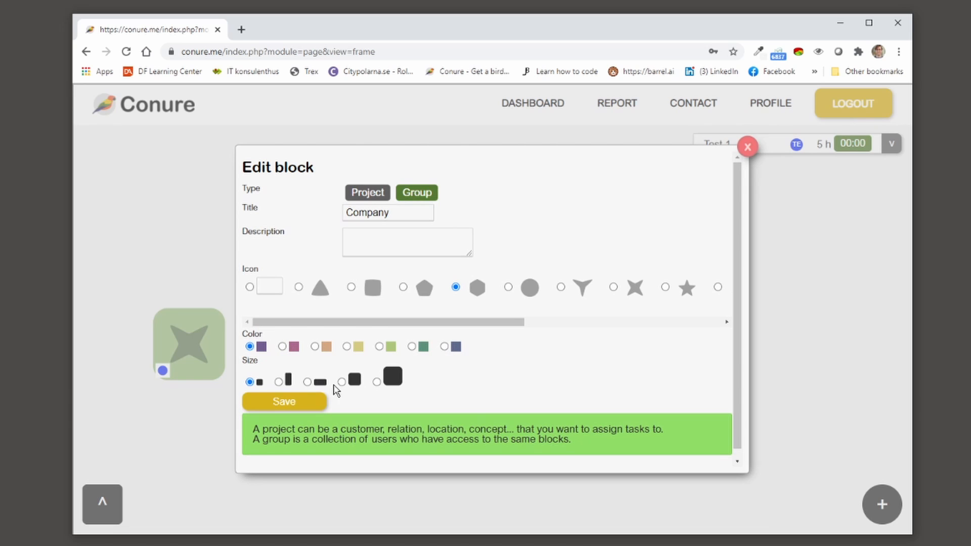
left_click(342, 383)
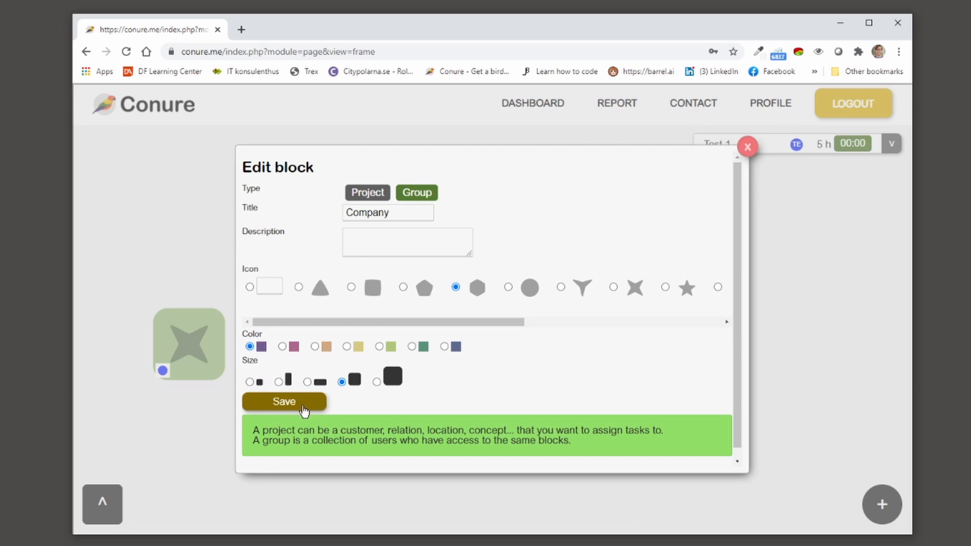
left_click(377, 382)
left_click(273, 402)
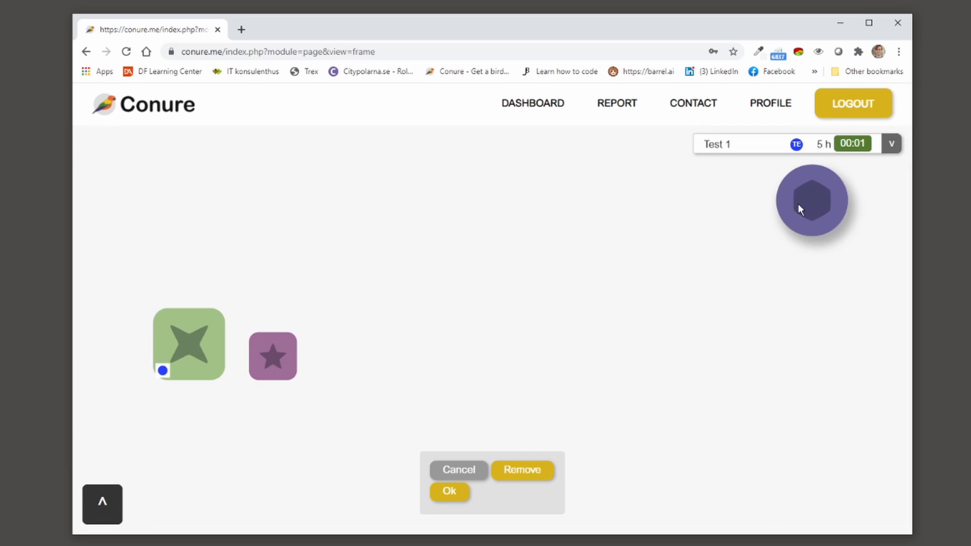
left_click_drag(802, 208, 335, 235)
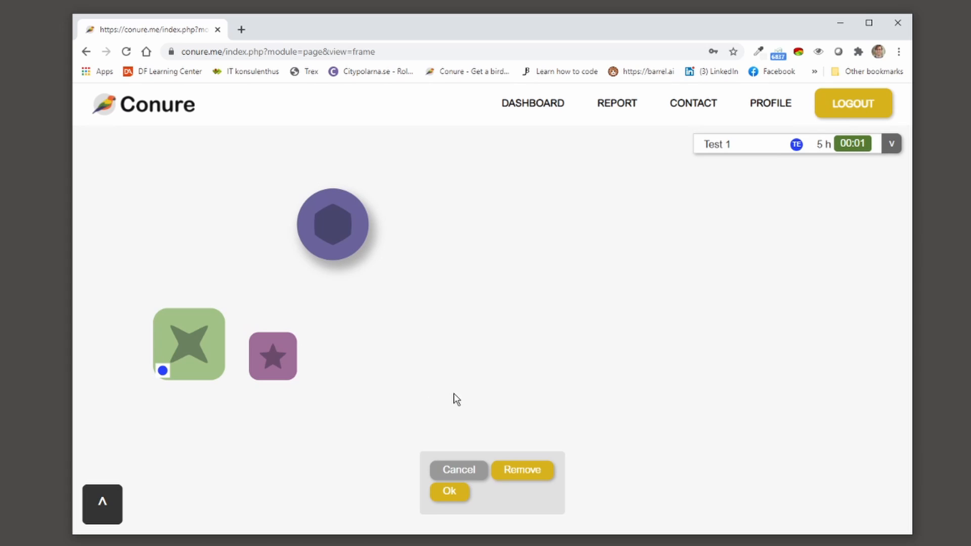
left_click(453, 497)
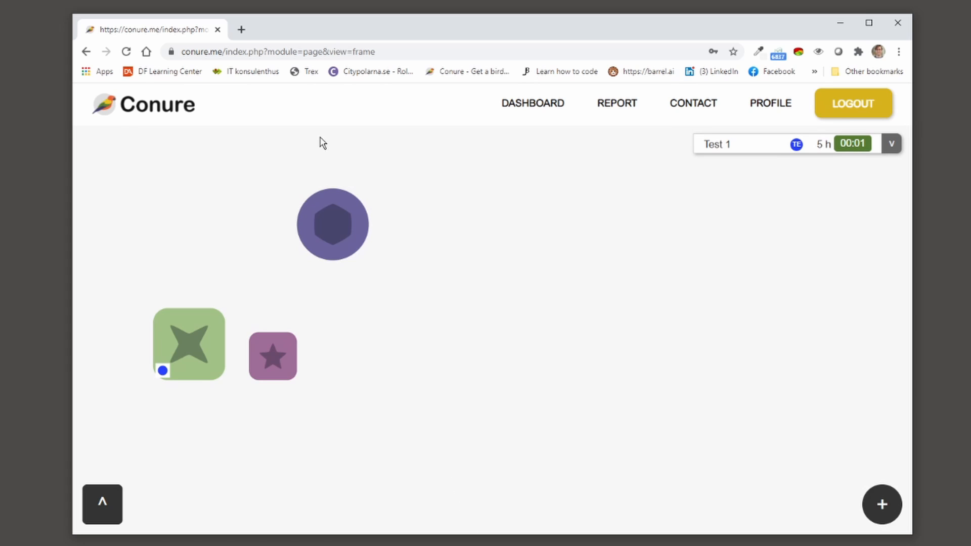
Step: View the Company group's members without adding anyone, then stop the Test 1 timer at 00:01
left_click(326, 217)
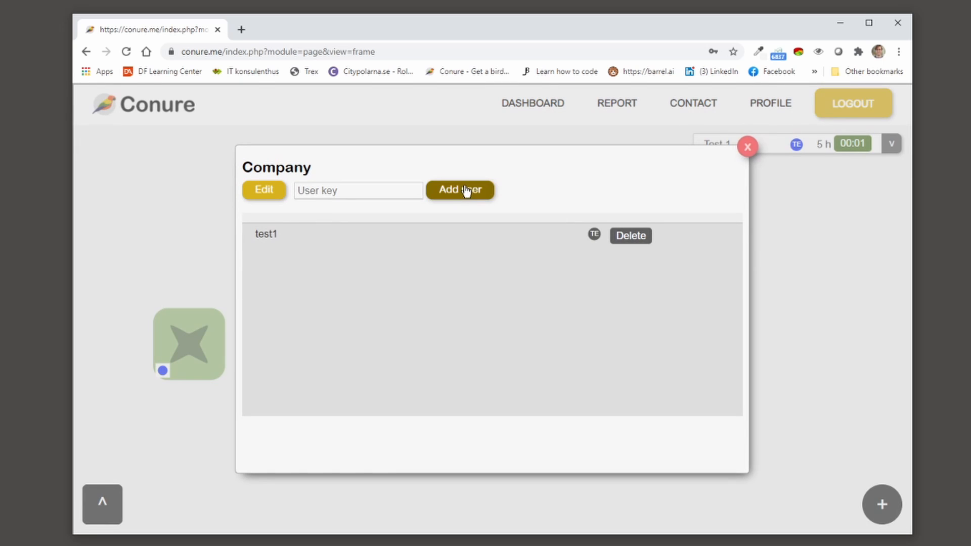
left_click(337, 191)
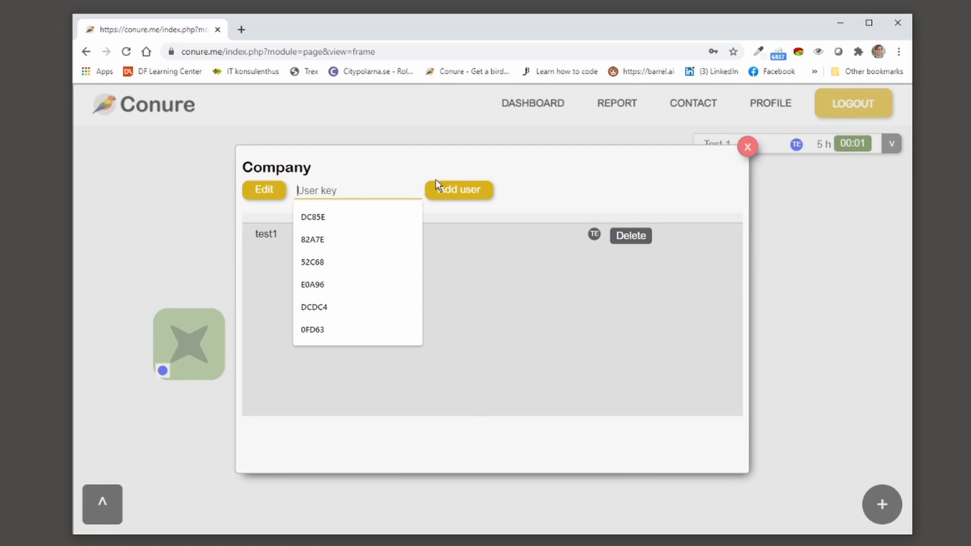
left_click(554, 158)
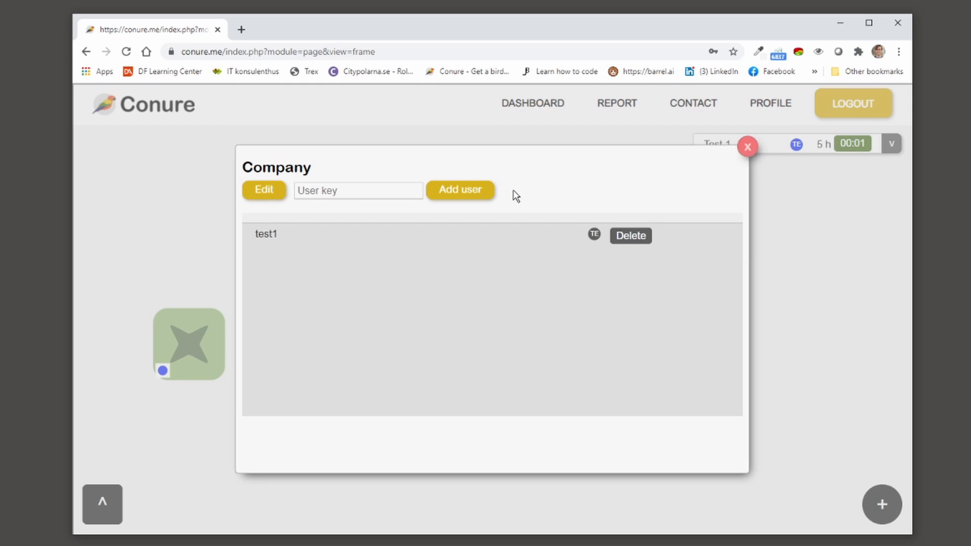
left_click(747, 147)
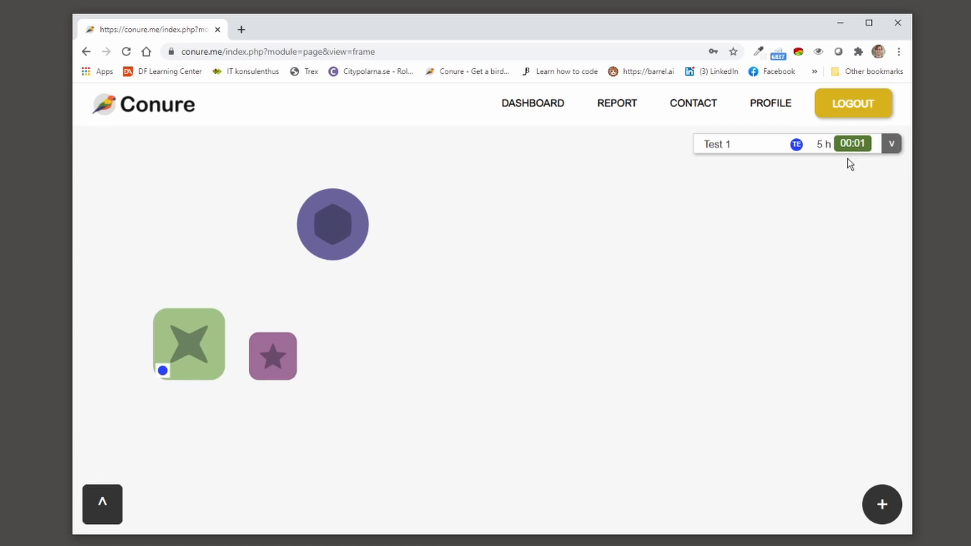
left_click(854, 144)
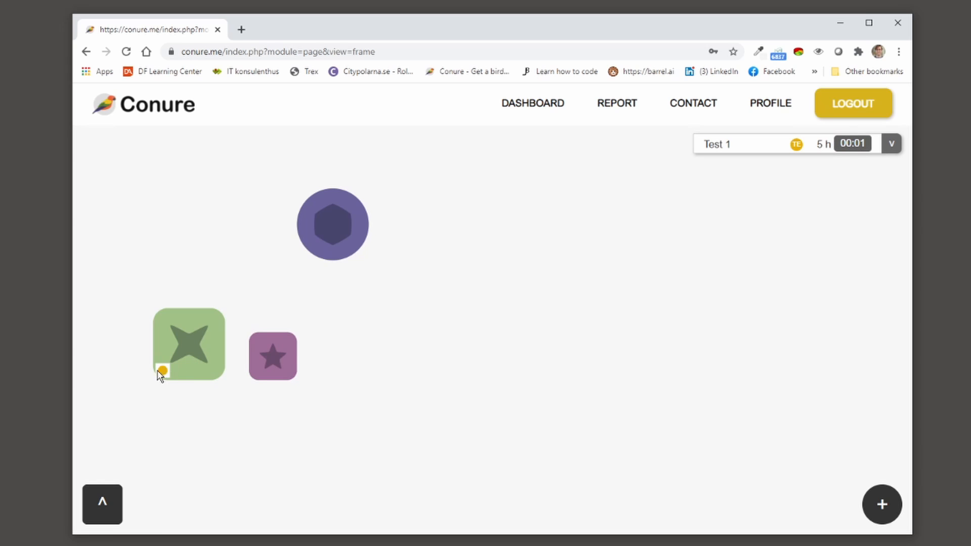
Step: Change the Test 1 time entry's start to 09:00 so it logs 27 minutes until 09:27
left_click(187, 345)
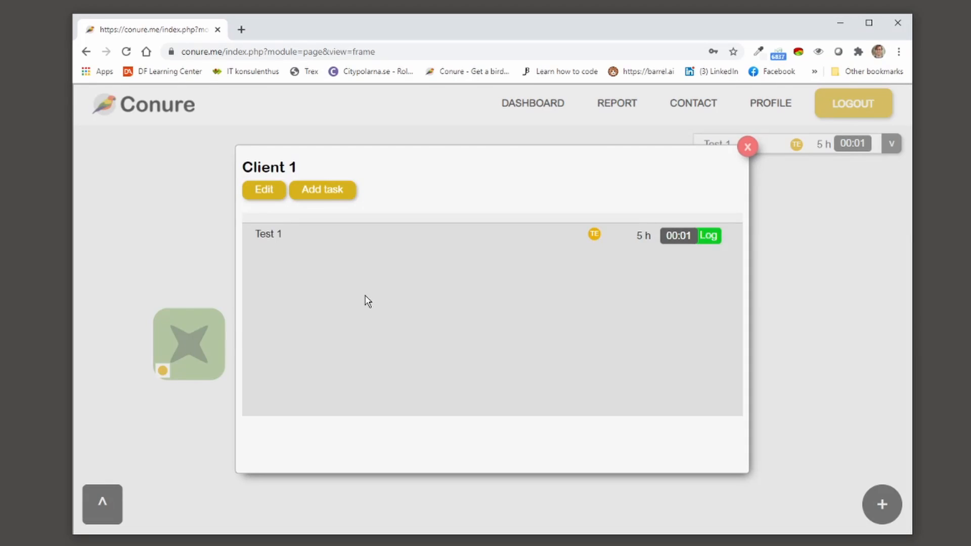
left_click(708, 236)
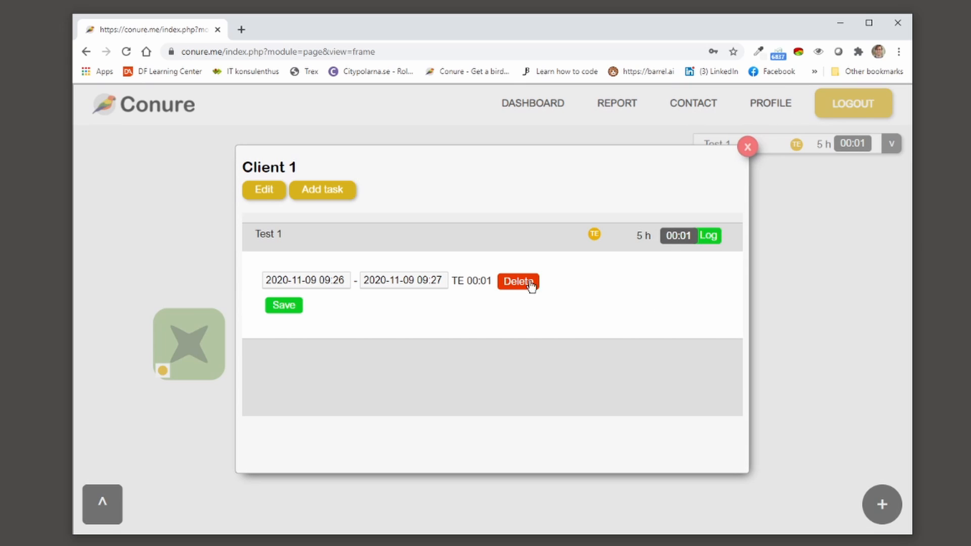
left_click(325, 280)
left_click(432, 280)
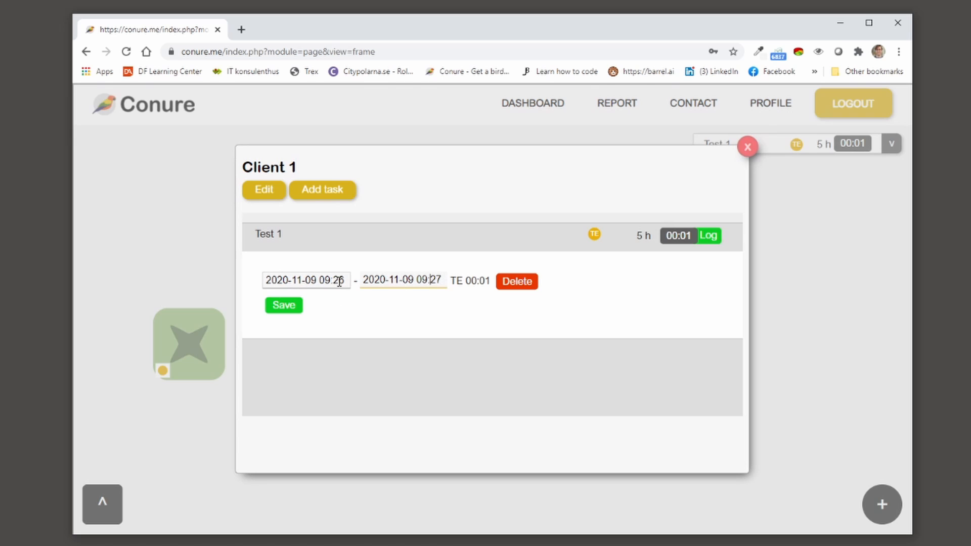
left_click_drag(337, 278, 347, 280)
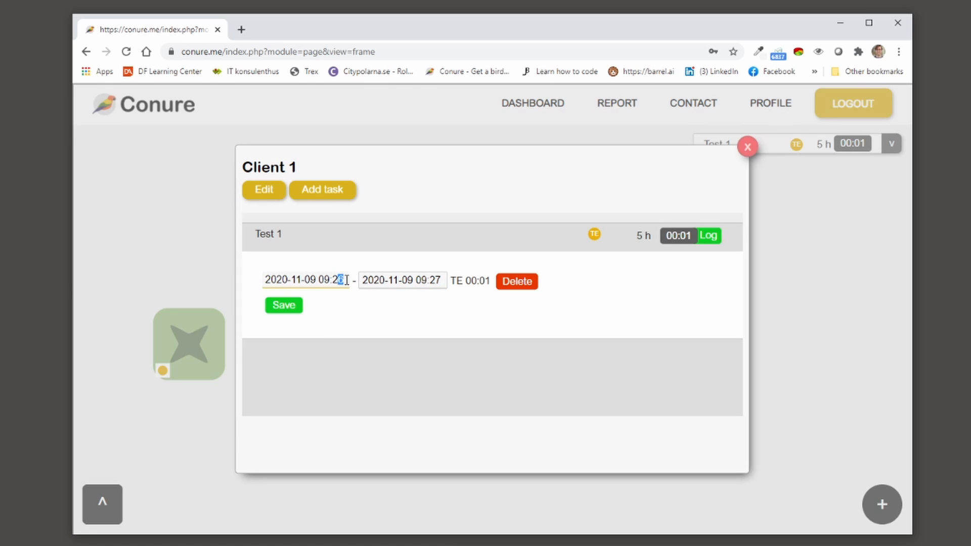
type("0")
key("Tab")
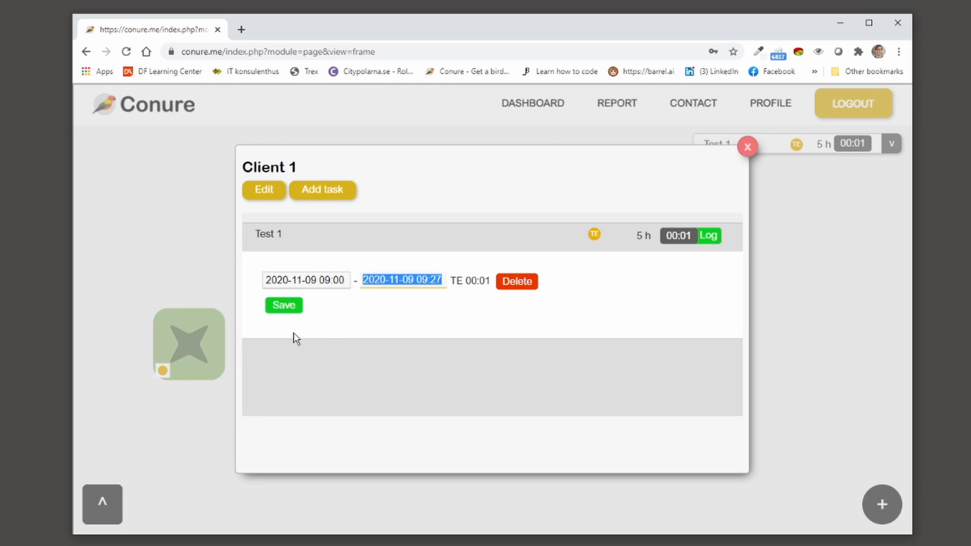
left_click(283, 304)
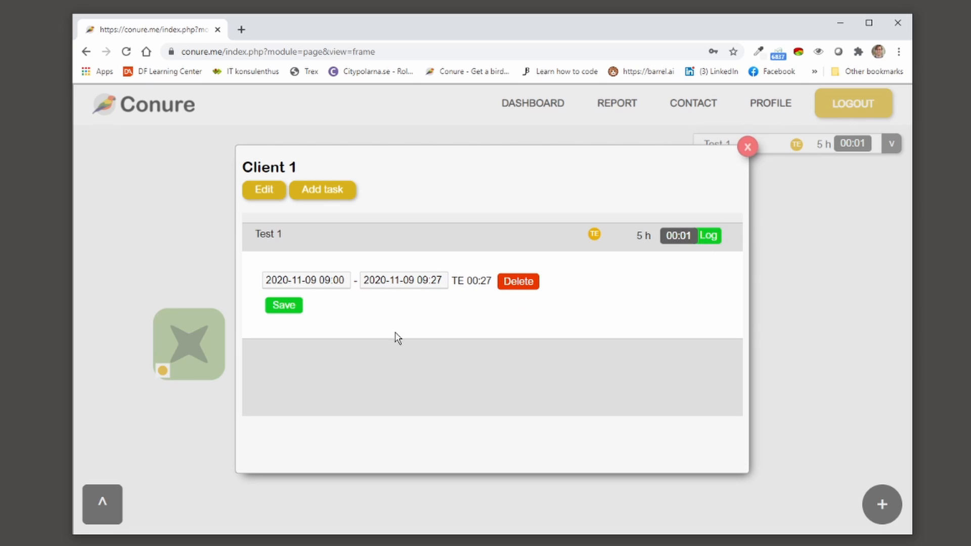
Step: Collapse the time-entry form, close Client 1 and glance at the prio task list
left_click(711, 236)
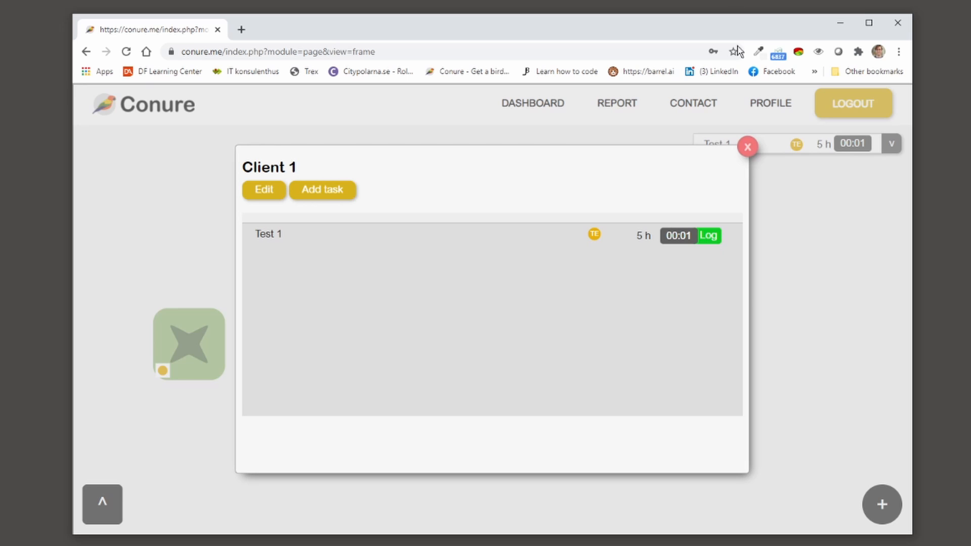
left_click(748, 147)
left_click(192, 356)
left_click(748, 147)
left_click(889, 145)
left_click(888, 147)
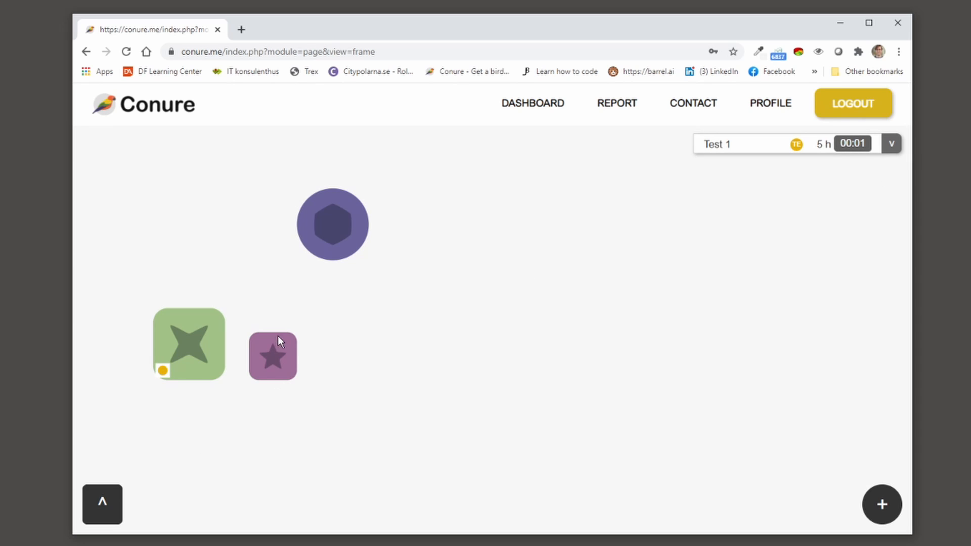
Step: Move the purple Client 2 tile into storage, then place it back just right of the green tile
left_click(277, 354)
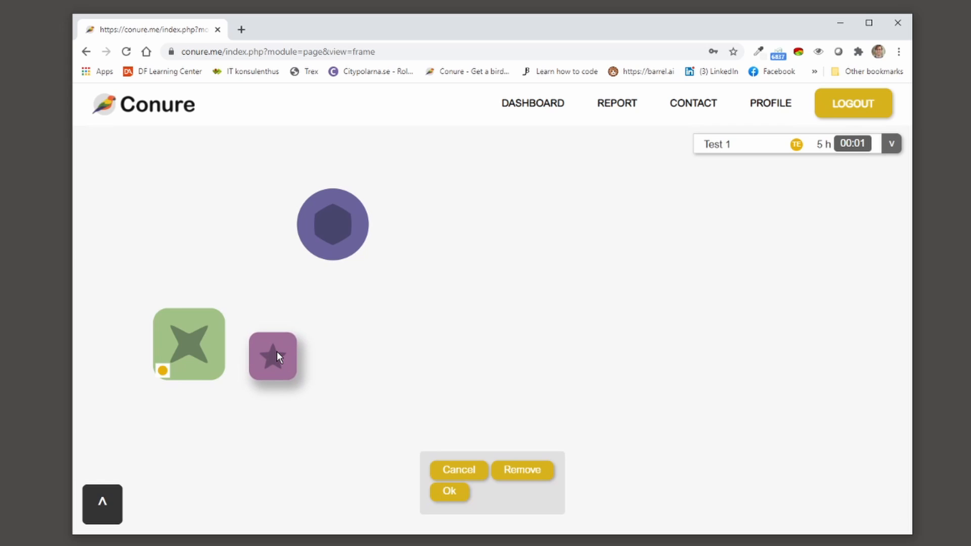
left_click_drag(275, 360, 258, 332)
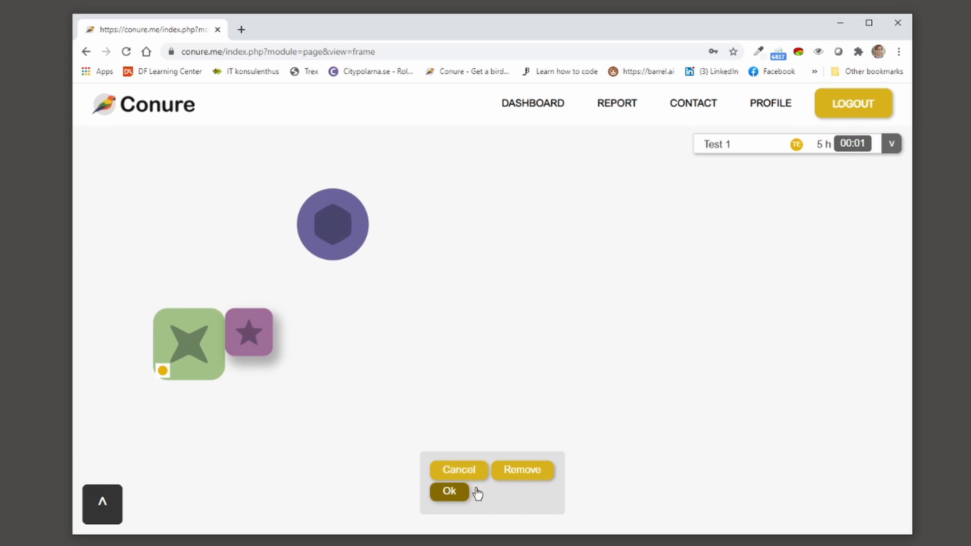
left_click(531, 477)
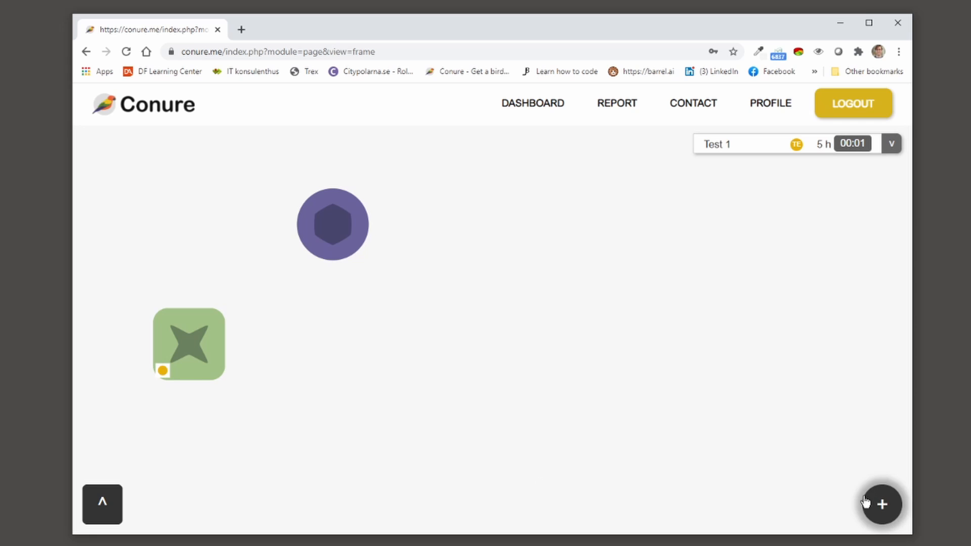
left_click(101, 503)
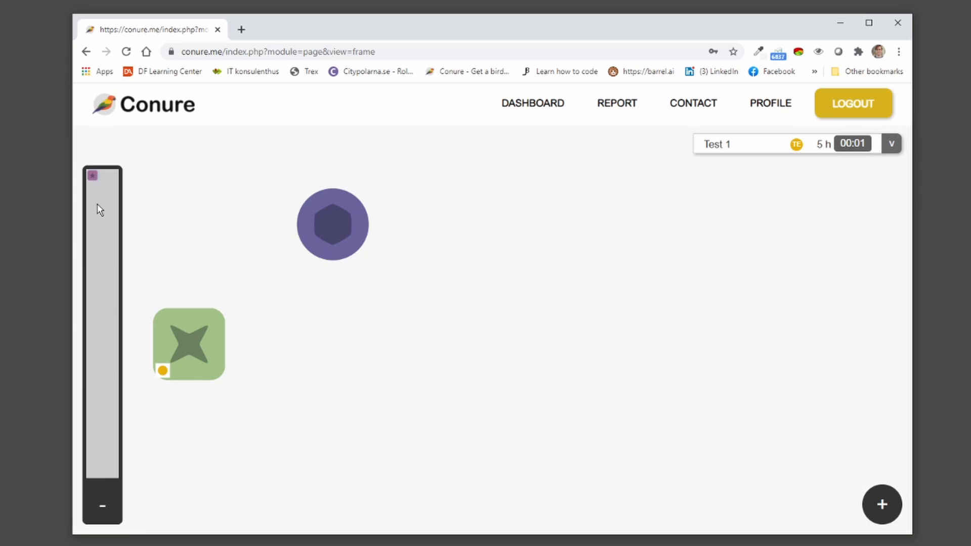
left_click(92, 176)
left_click_drag(721, 202, 302, 326)
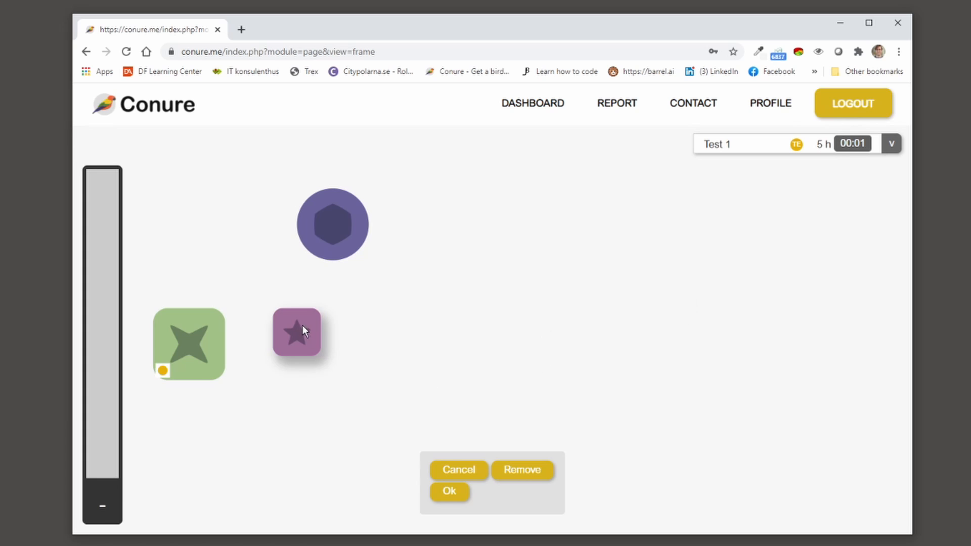
left_click(450, 491)
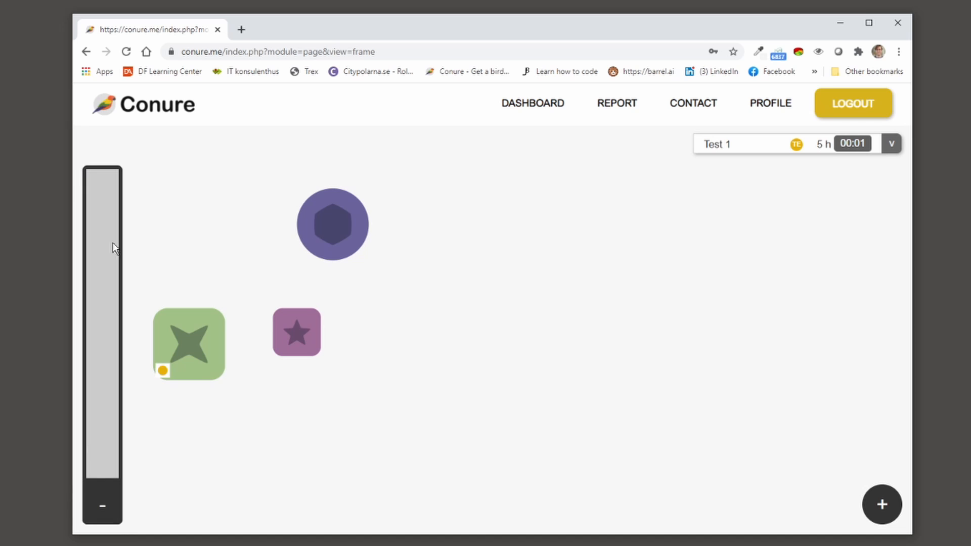
left_click(104, 511)
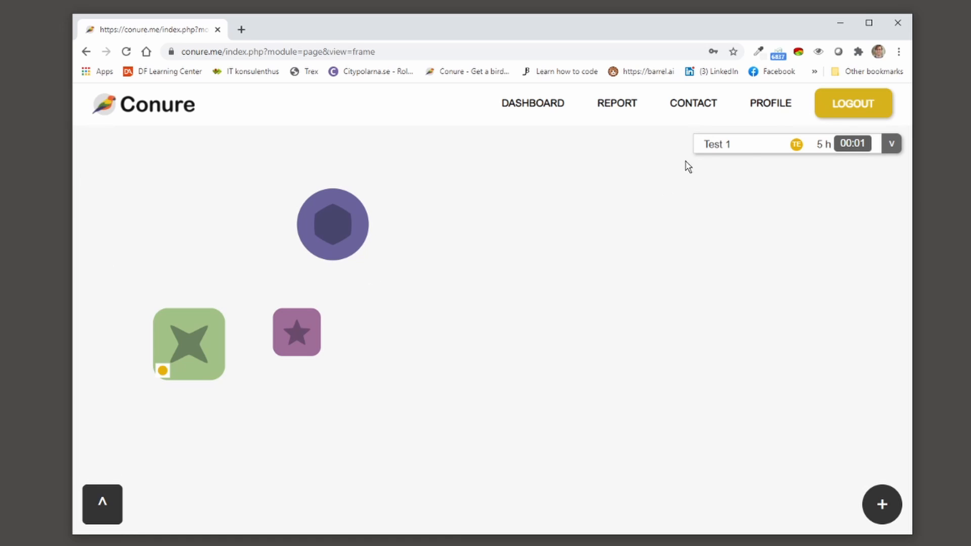
Step: Log out and start registering a second user, entering a username and password
left_click(853, 104)
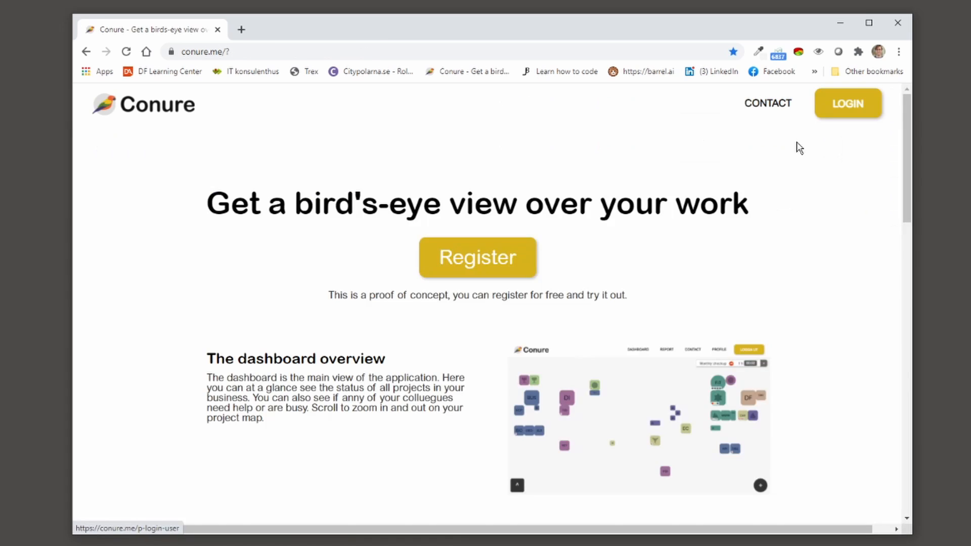
left_click(486, 260)
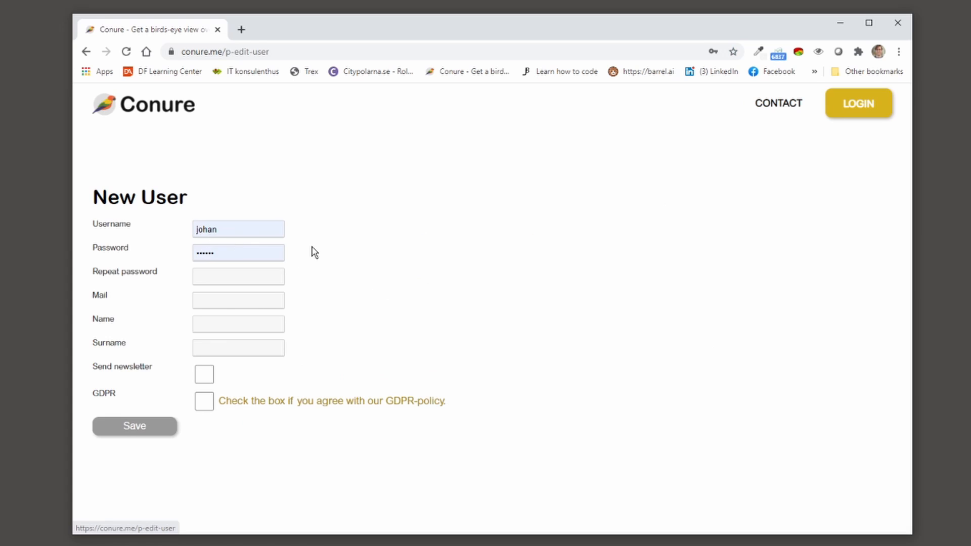
double_click(205, 234)
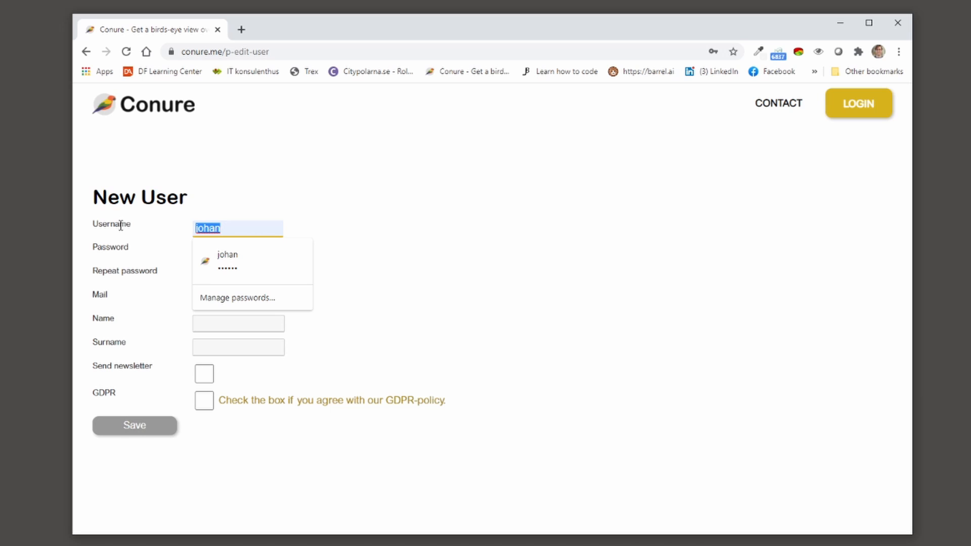
type("fre")
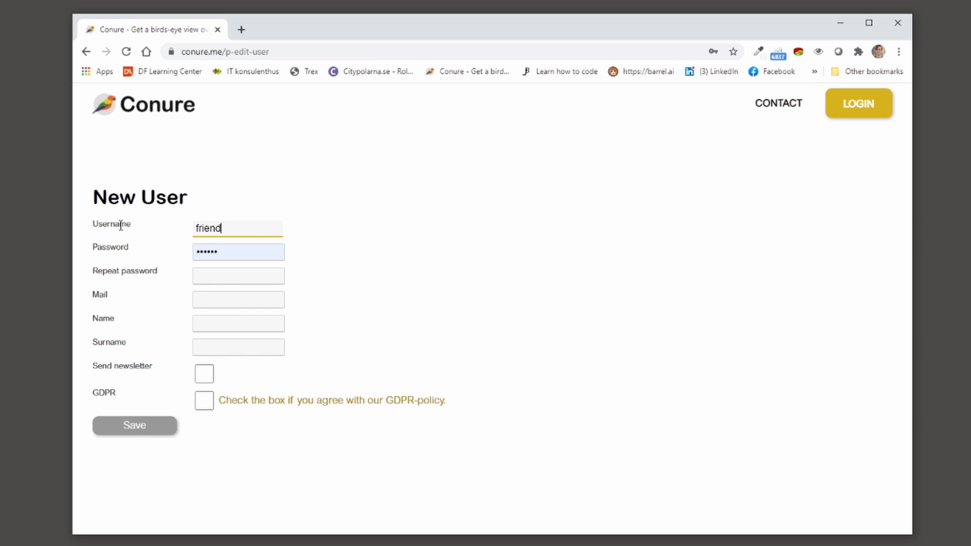
key("Tab")
type("fr")
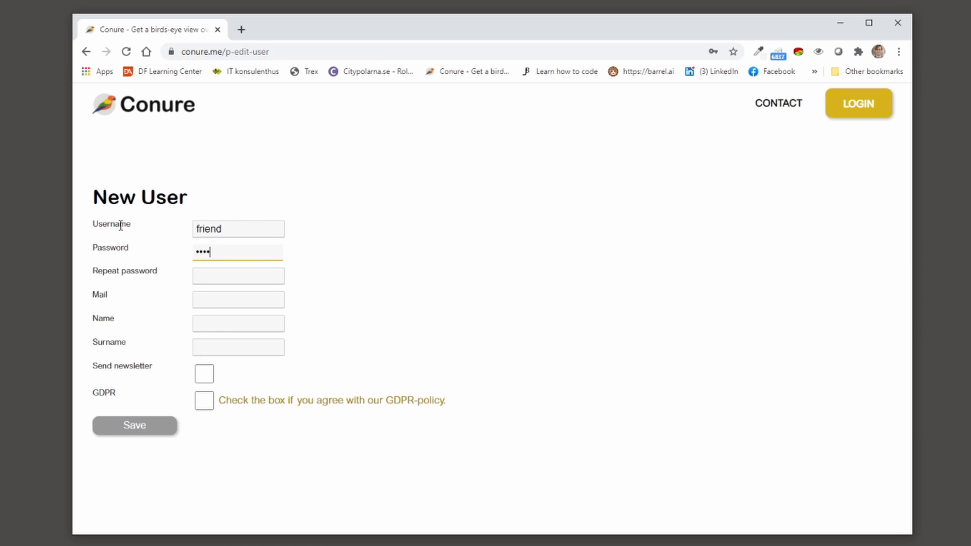
type("iend1")
key("Tab")
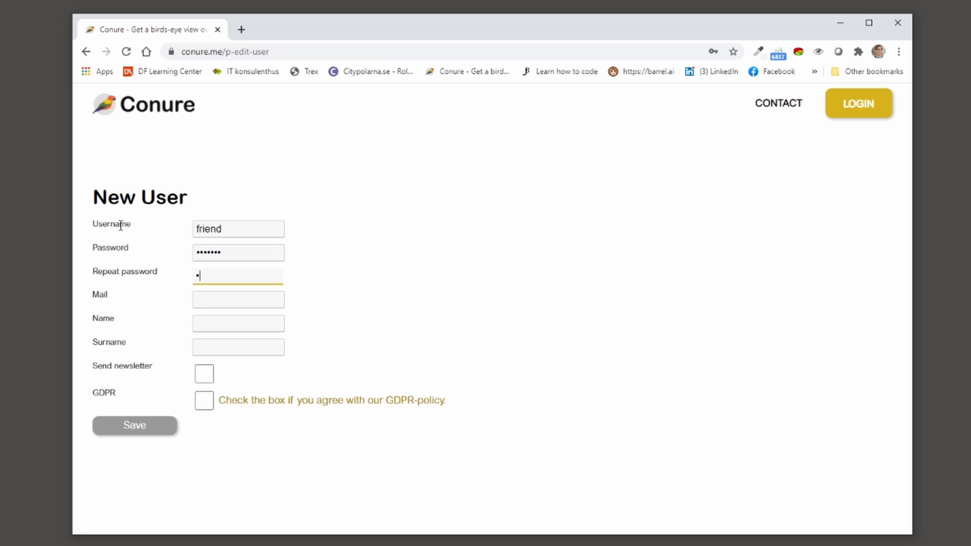
Step: Enter the mail address, accept the GDPR policy, save the account and return home
left_click(211, 299)
left_click(416, 289)
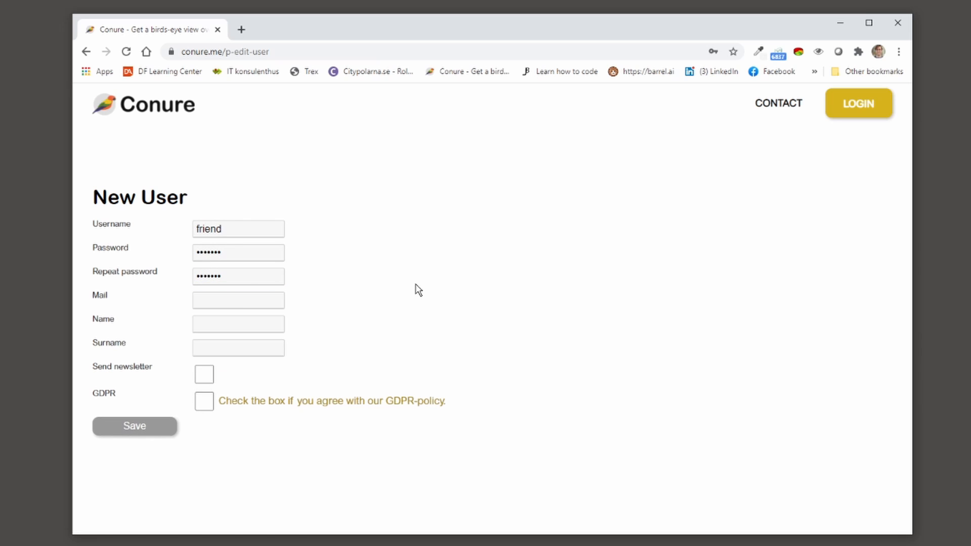
left_click(196, 302)
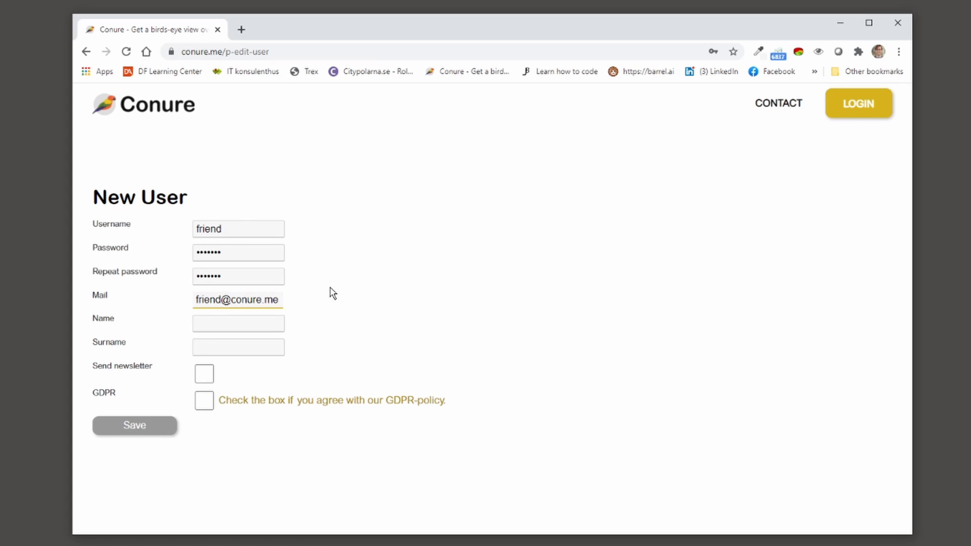
left_click(346, 296)
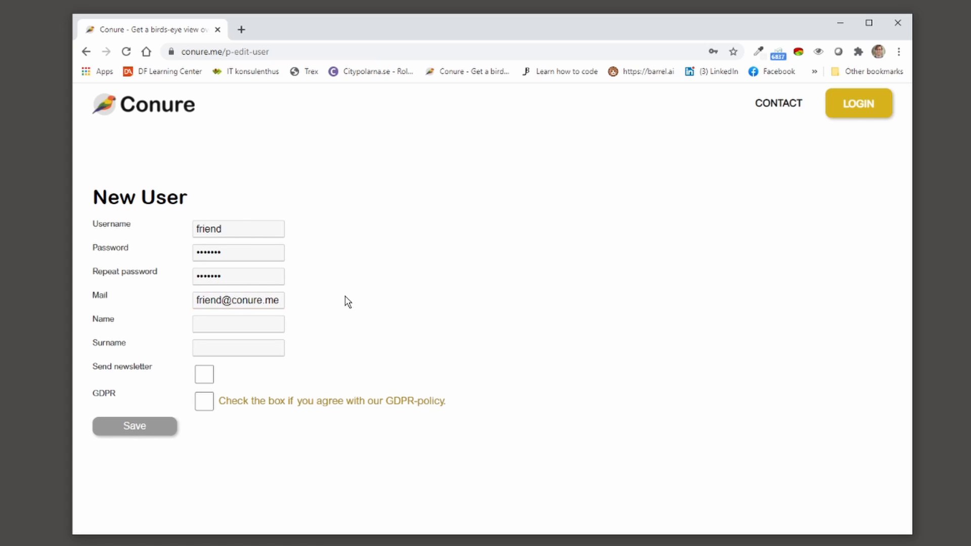
left_click(205, 400)
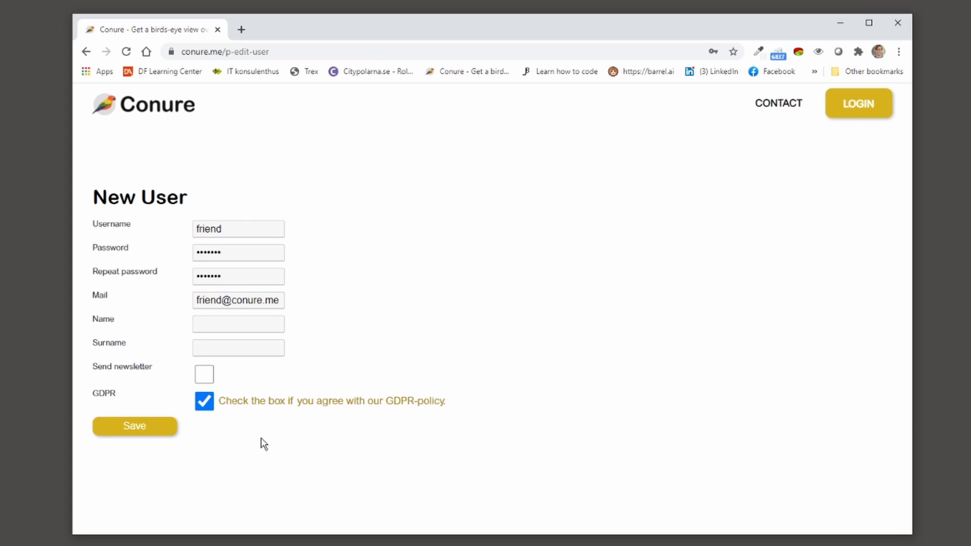
left_click(133, 427)
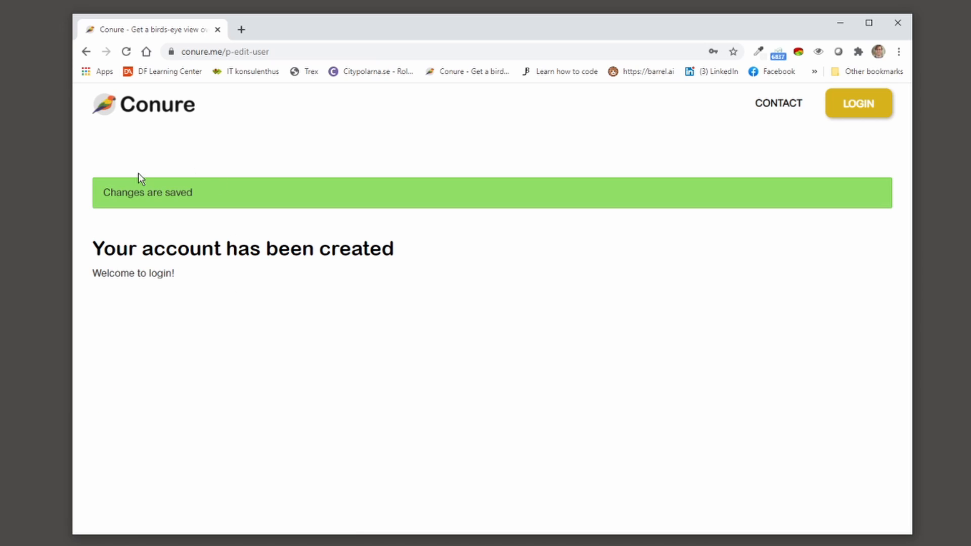
left_click(122, 104)
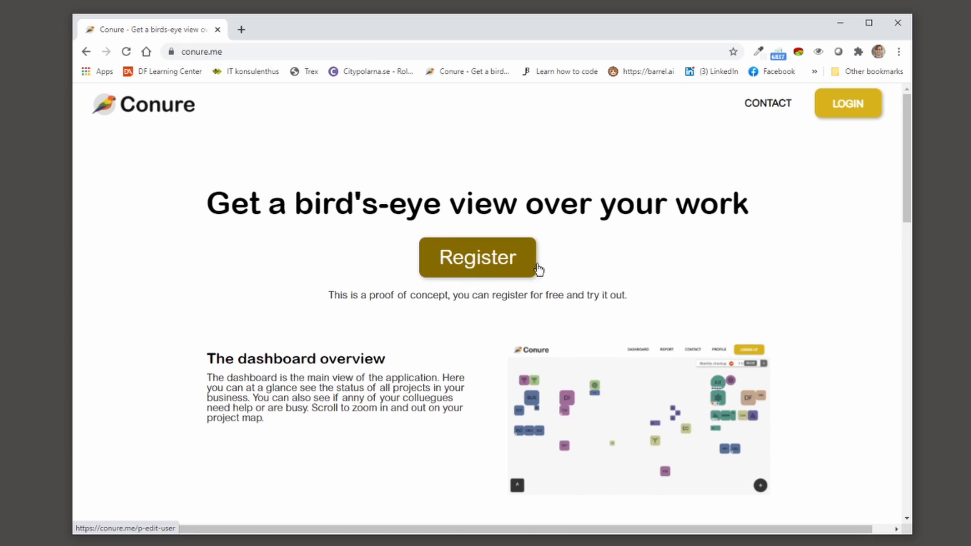
Step: Attempt to sign in as the second user by replacing the autofilled mail; the attempt fails
scroll(758, 276, "down", 3)
scroll(740, 331, "down", 4)
scroll(759, 293, "up", 7)
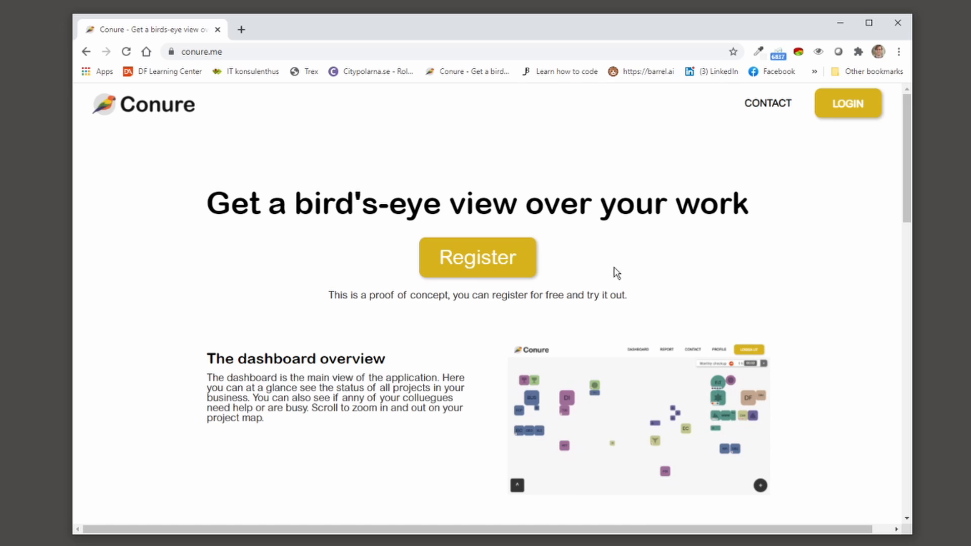
scroll(715, 369, "down", 4)
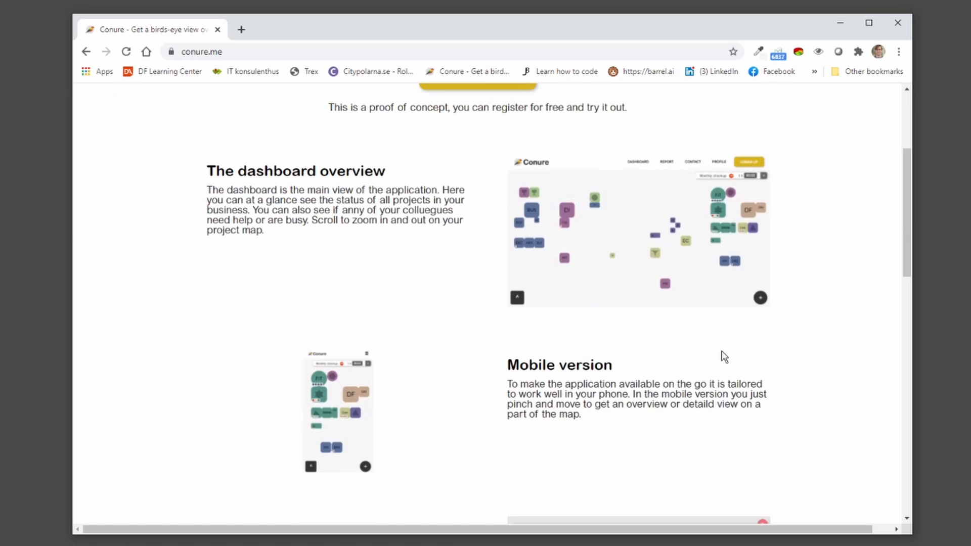
scroll(723, 349, "down", 12)
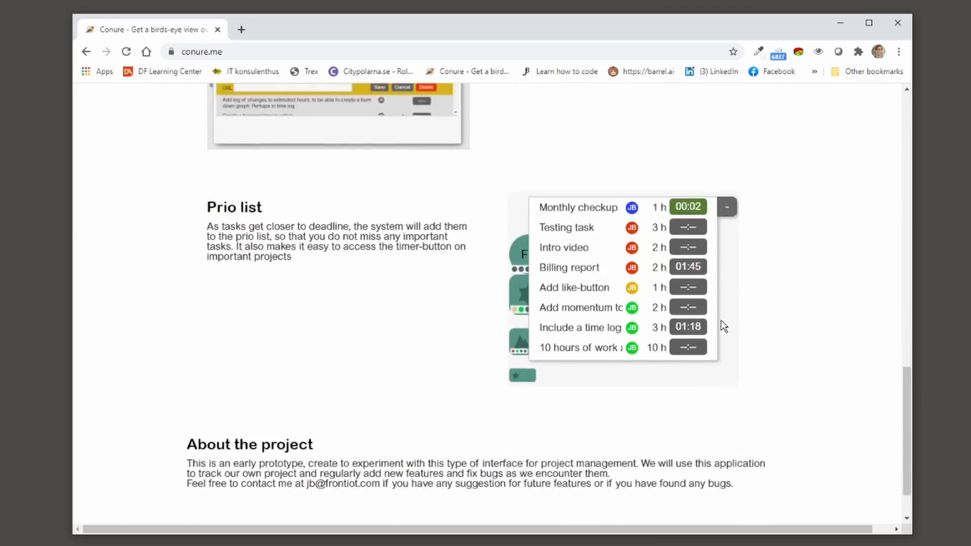
scroll(719, 314, "up", 16)
left_click(841, 115)
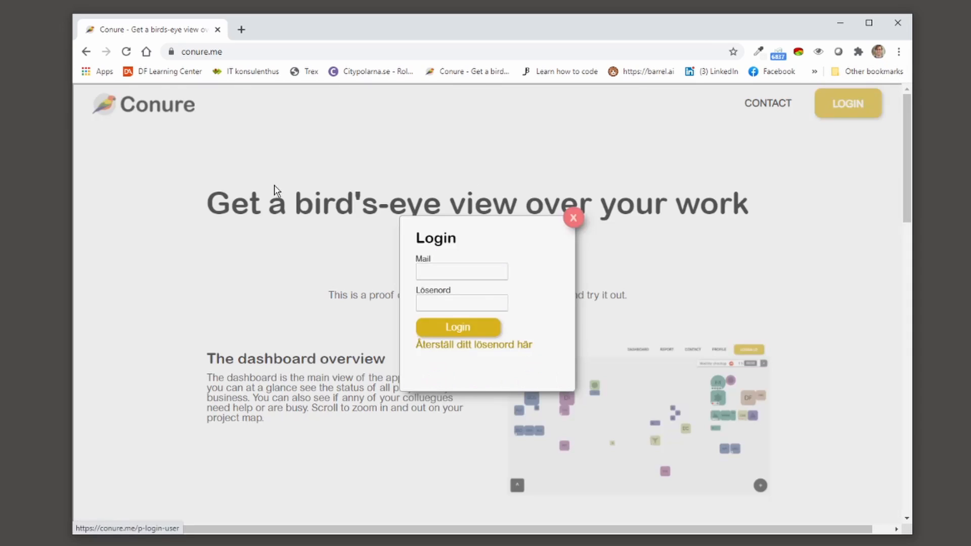
double_click(444, 271)
type("fri")
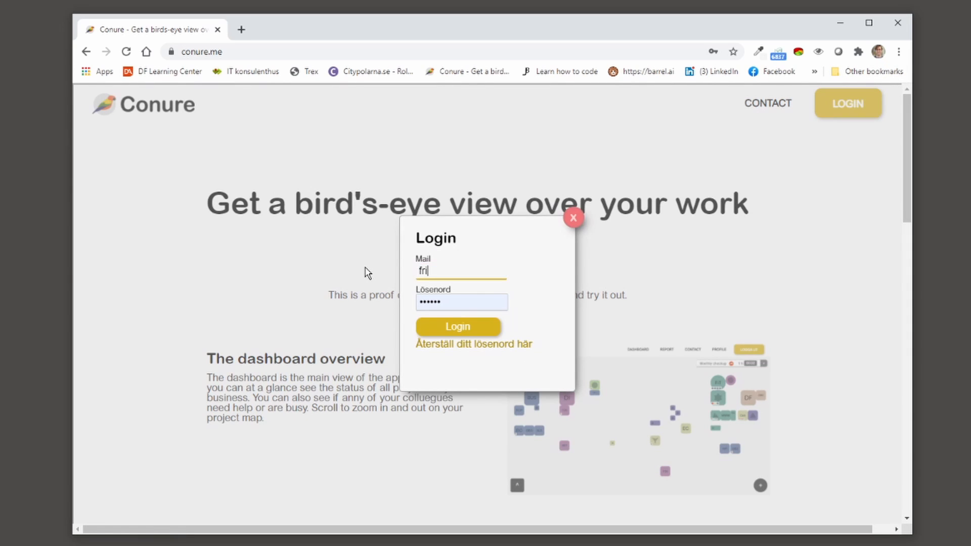
type("end1")
key("Tab")
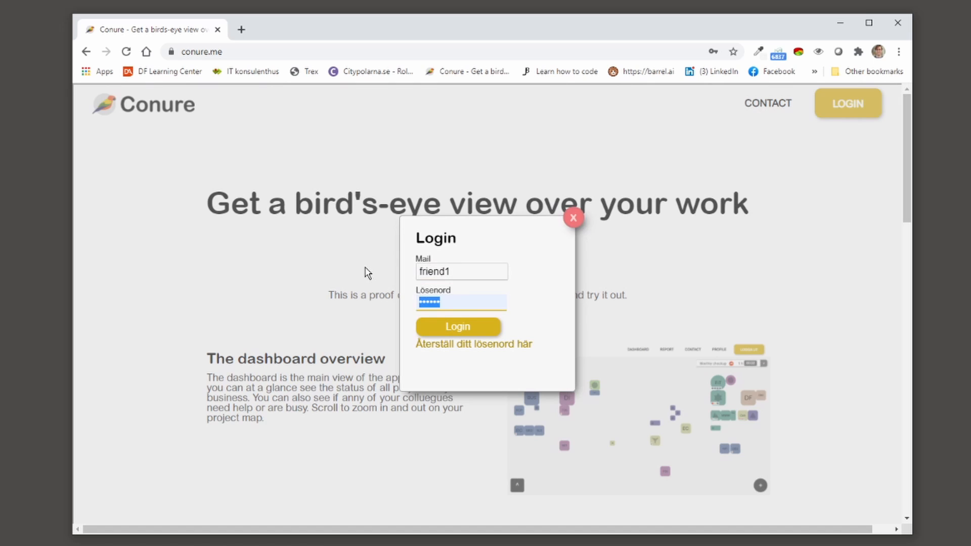
type("friend1")
key("Return")
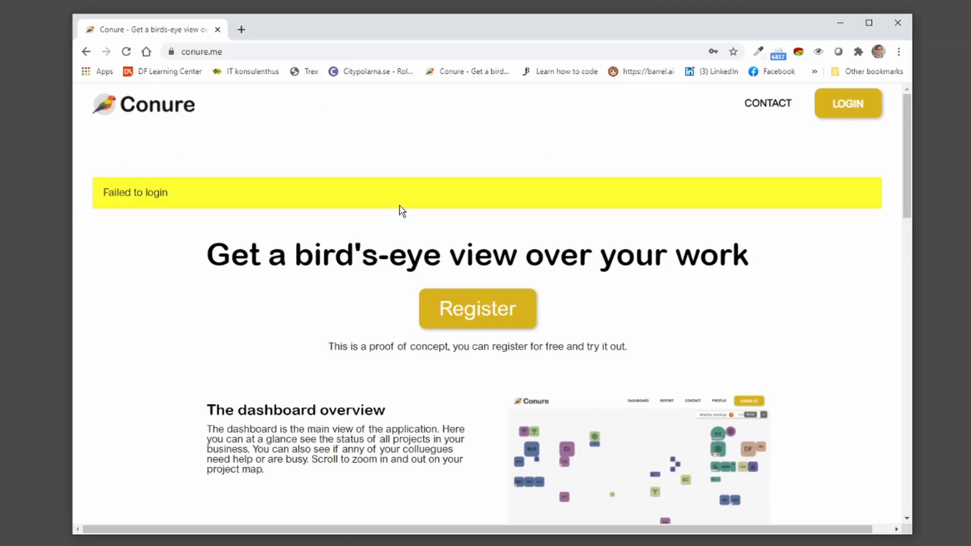
Step: Sign in again as the second user with the correct mail and password
left_click(868, 107)
left_click(460, 268)
key("ctrl+a")
type("fr")
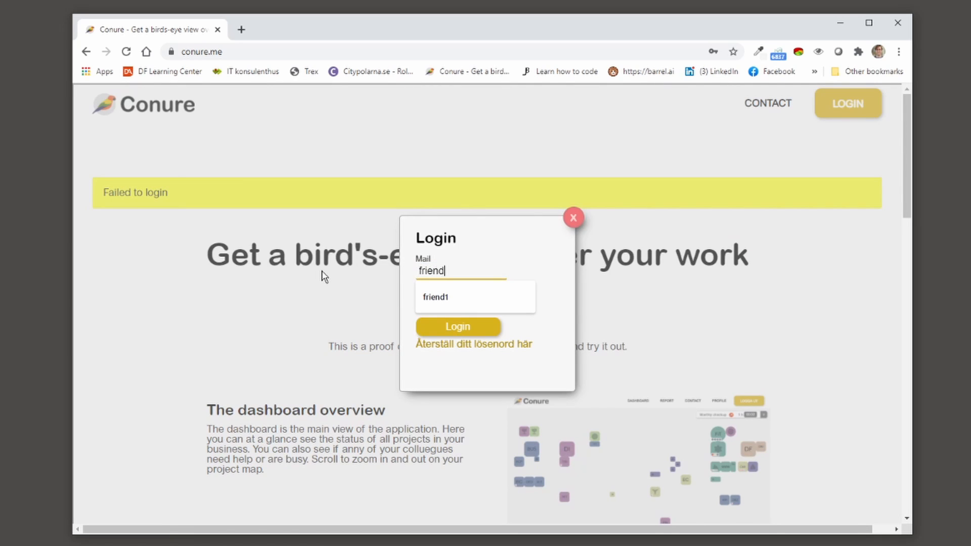
key("Tab")
type("123")
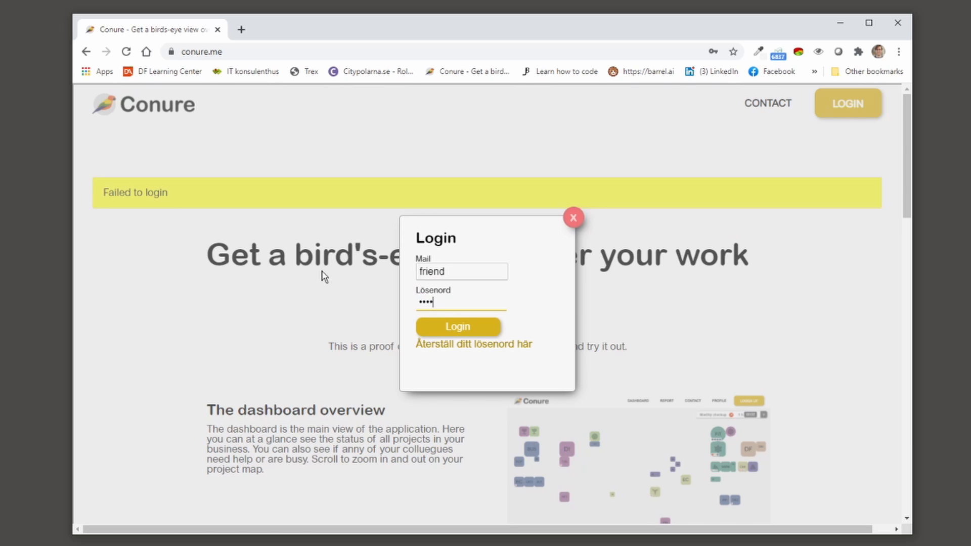
key("Return")
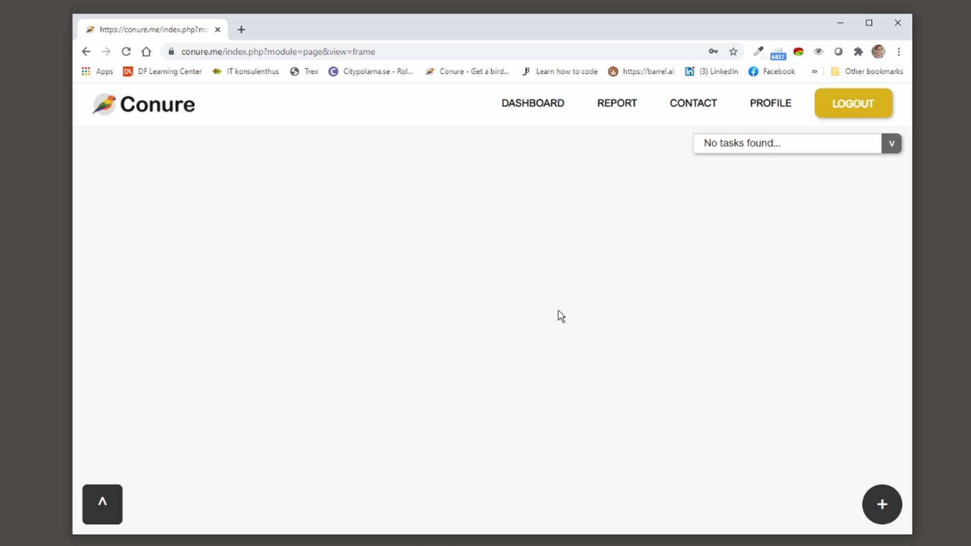
Step: Copy the second user's key from their profile, then log out and reopen the login form
left_click(770, 108)
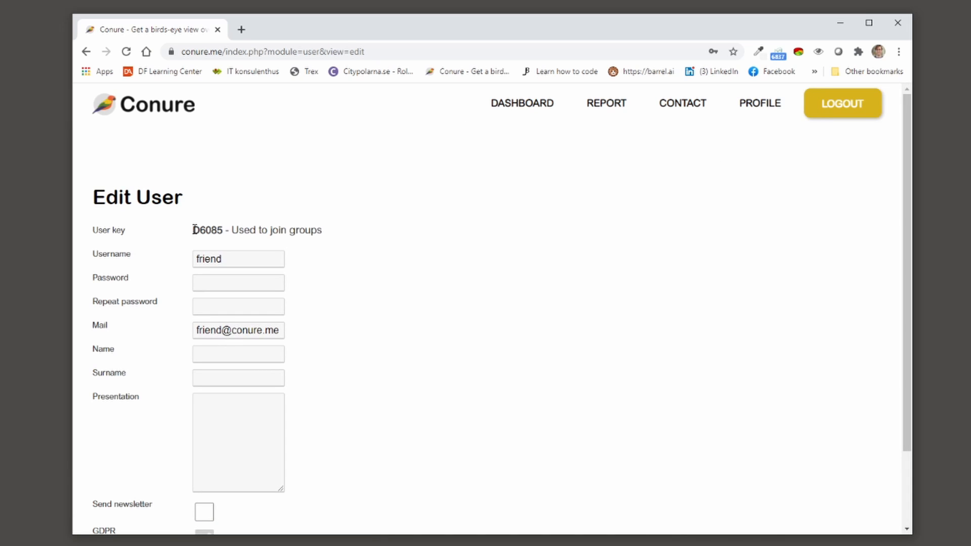
left_click_drag(194, 230, 223, 232)
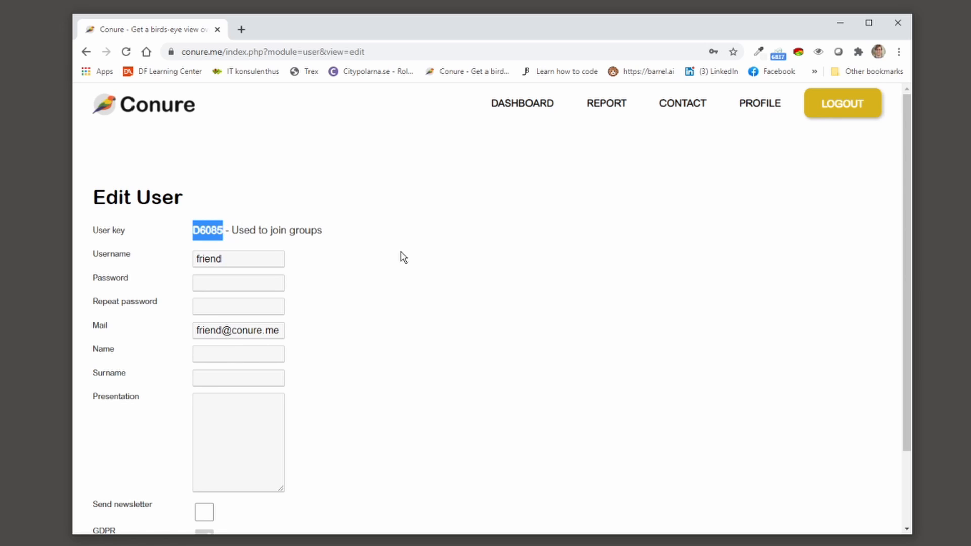
left_click(838, 110)
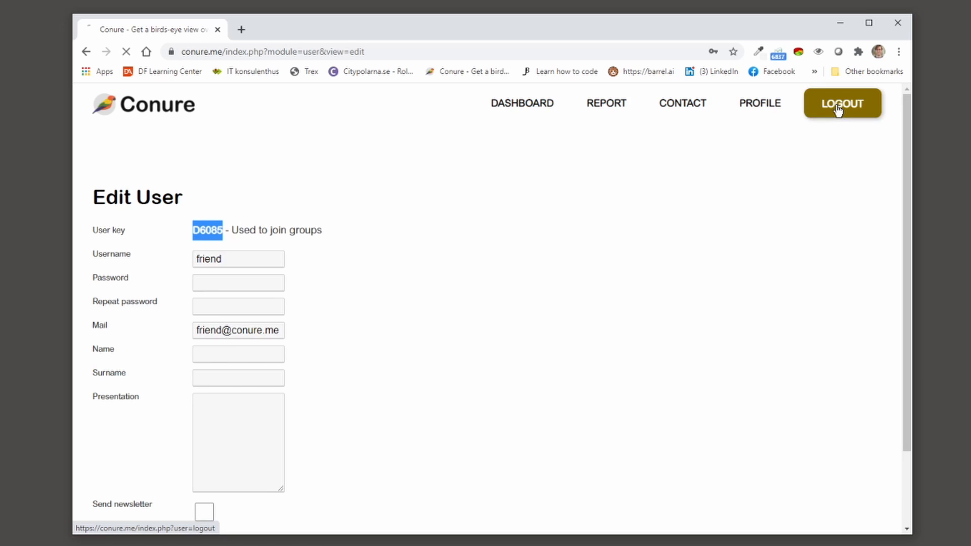
left_click(848, 106)
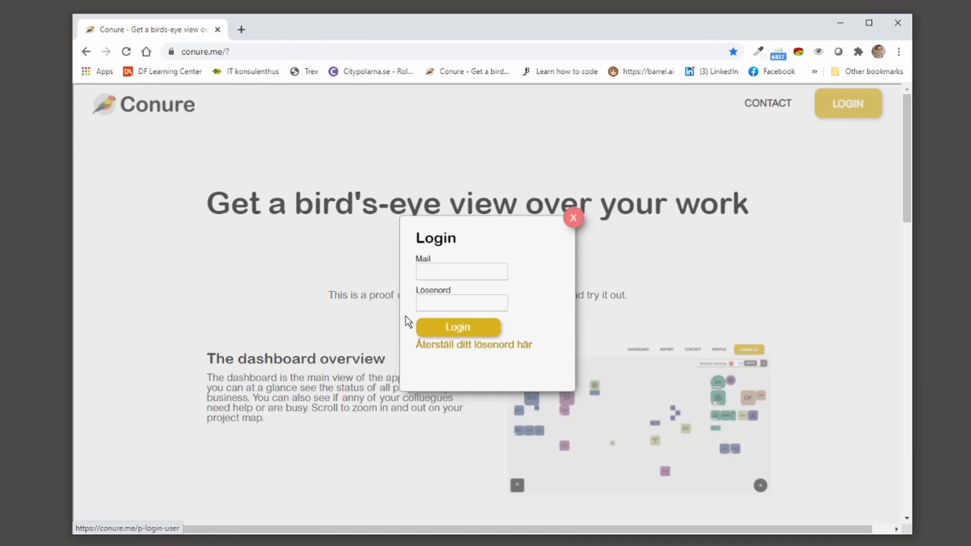
Step: Log in as the first user and add the second user to the Company group by their user key
type("test1")
key("Tab")
type("•••")
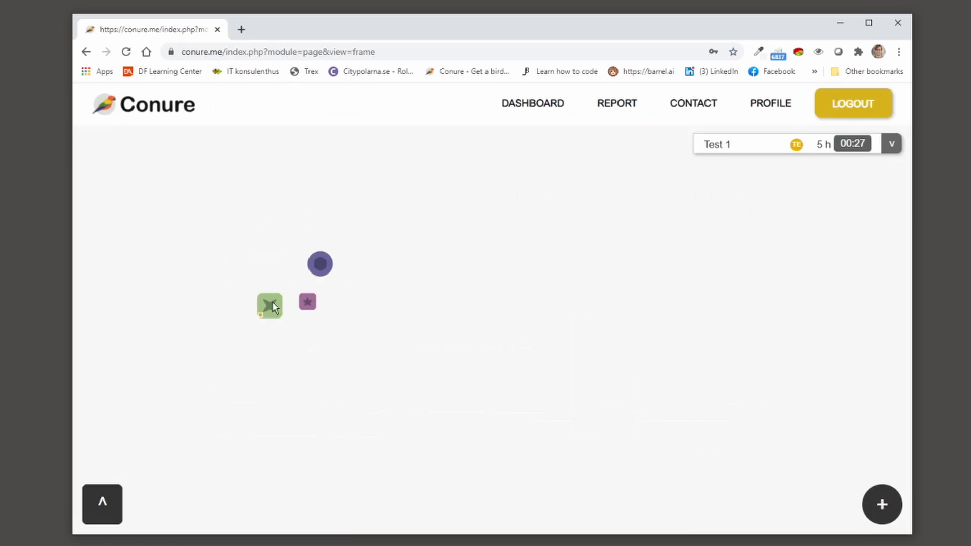
left_click(323, 264)
left_click(343, 187)
type("D6085")
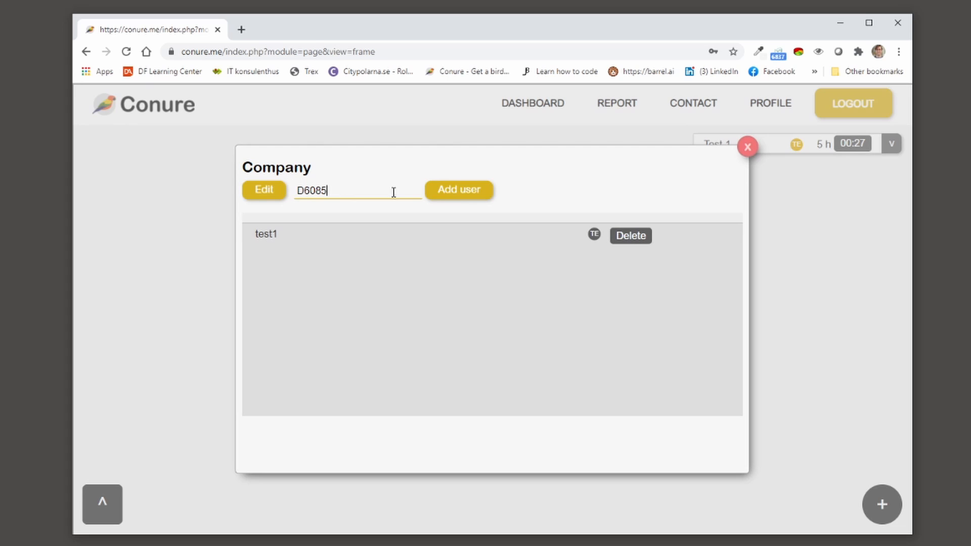
left_click(468, 196)
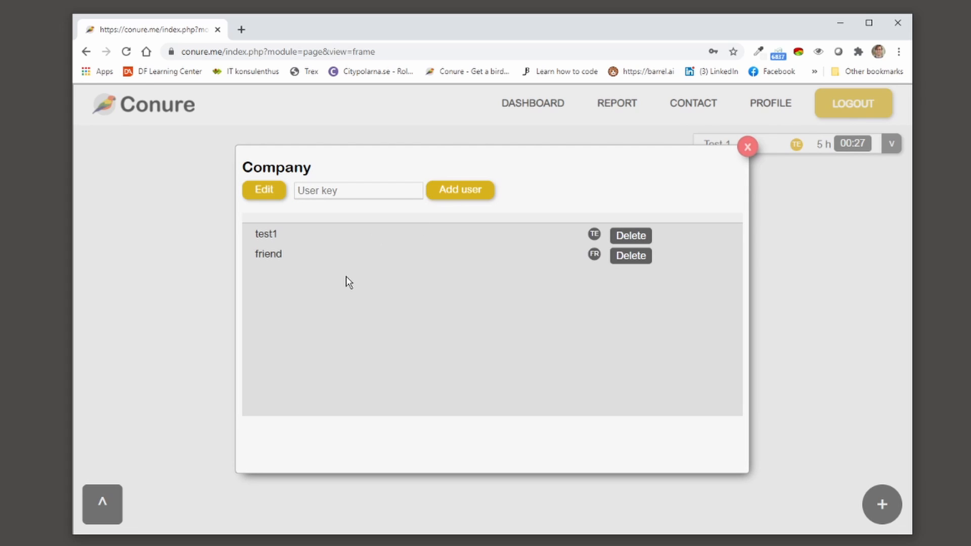
left_click(748, 148)
Step: Save Client 1's project settings and assign Client 2 to the Company group
left_click(270, 306)
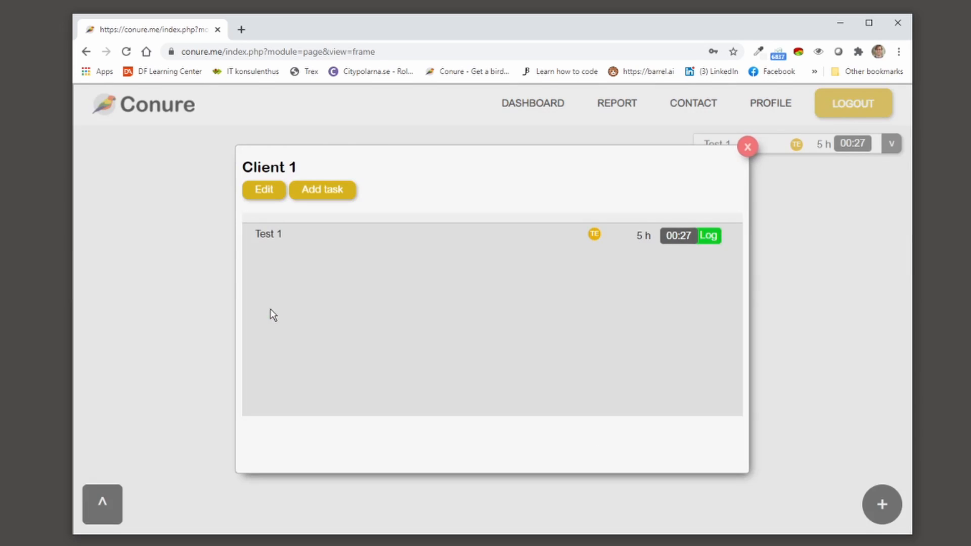
left_click(262, 190)
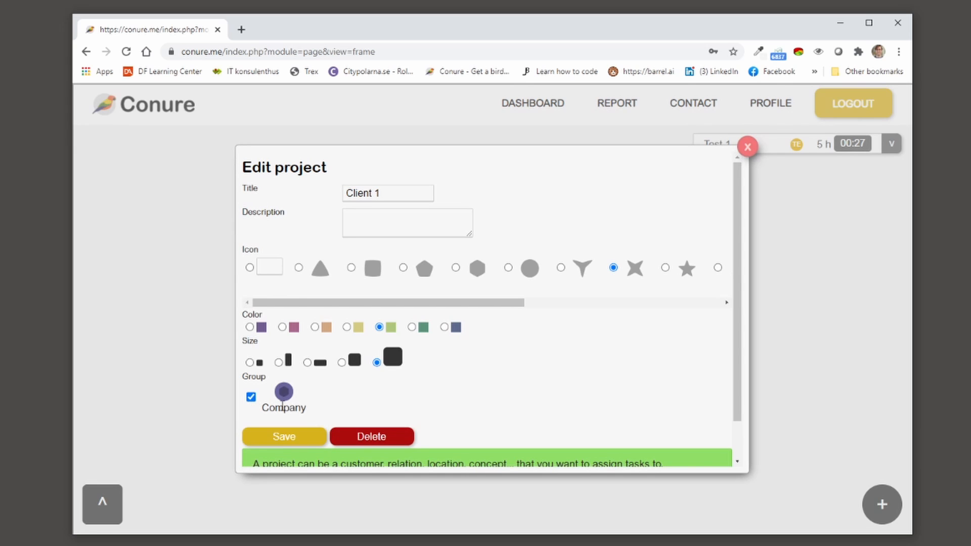
left_click(284, 437)
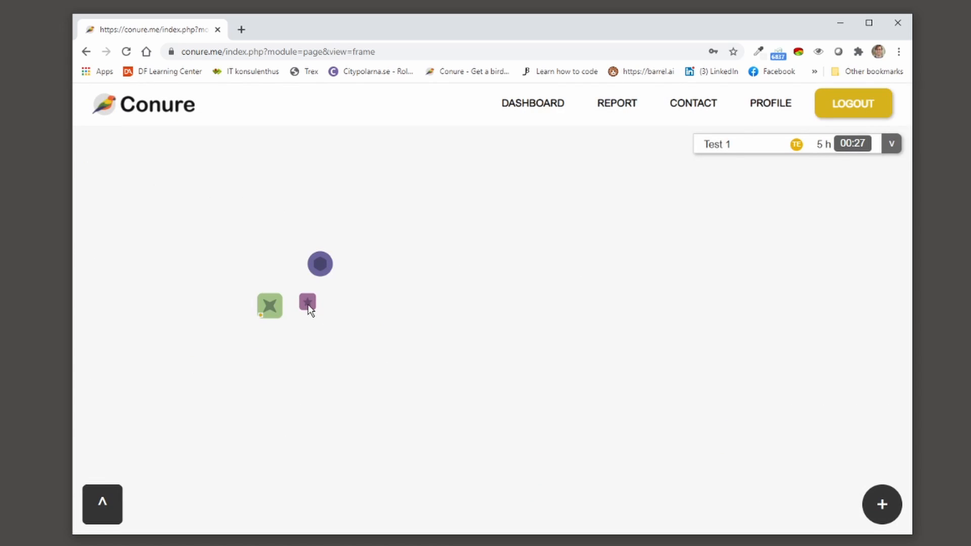
left_click(308, 305)
left_click(265, 191)
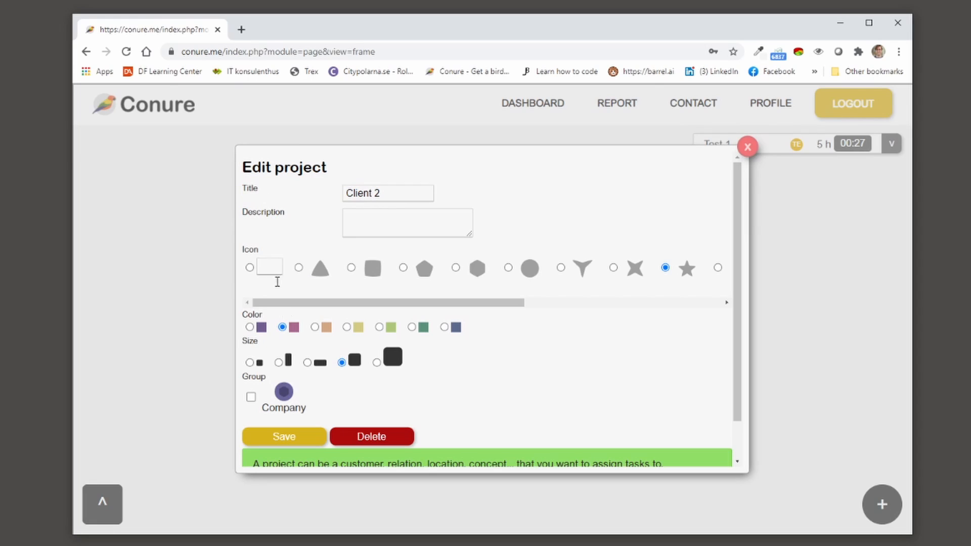
left_click(251, 398)
left_click(268, 437)
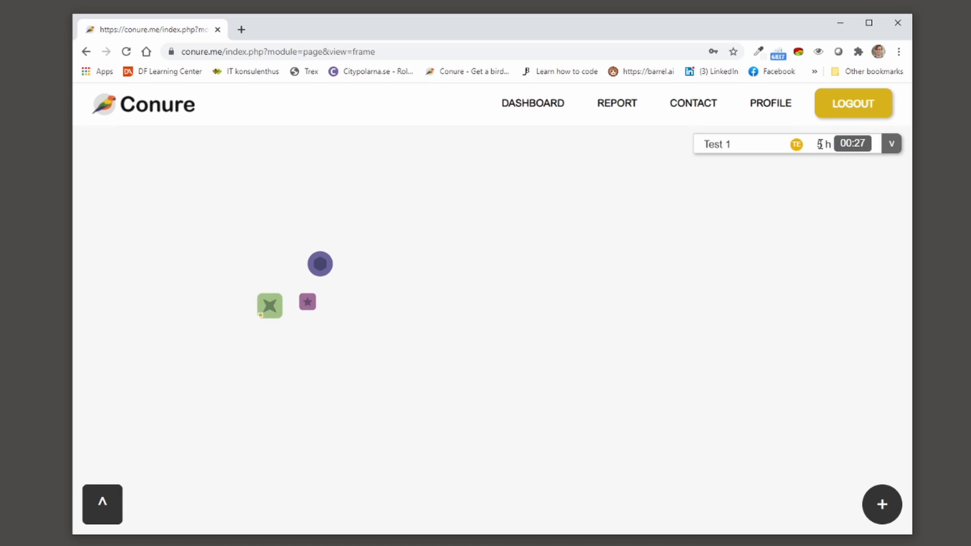
Step: Switch accounts by logging out and signing in as the second user
left_click(846, 106)
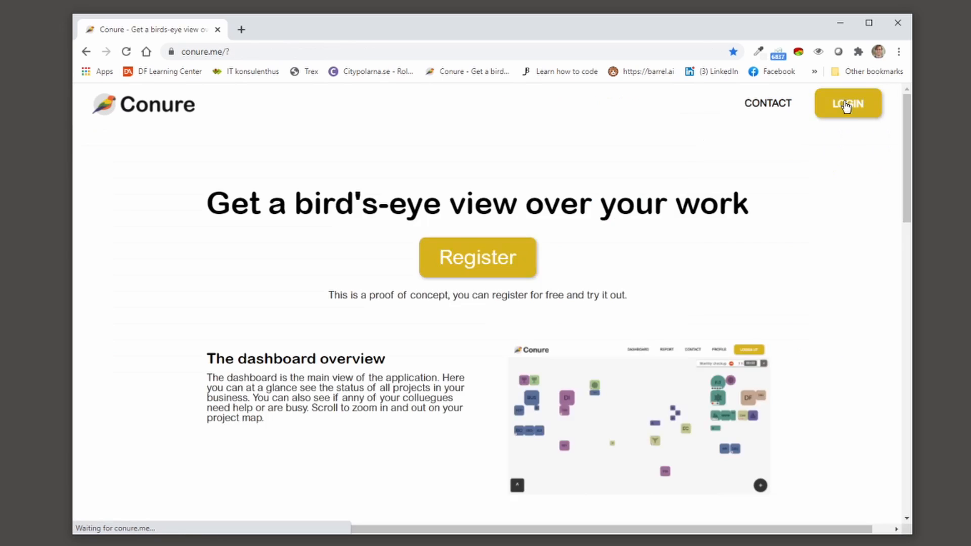
left_click(866, 105)
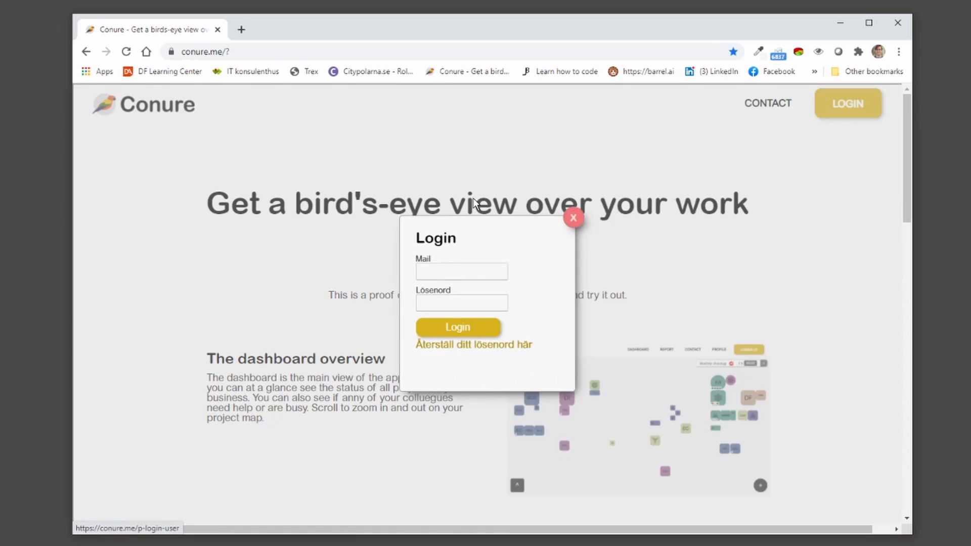
key("BackSpace")
type("friend")
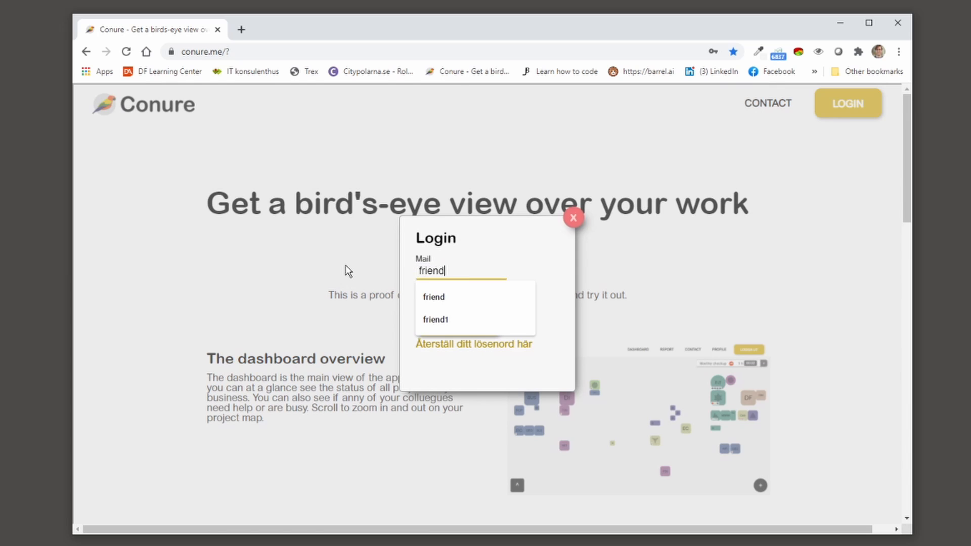
key("Tab")
type("friend")
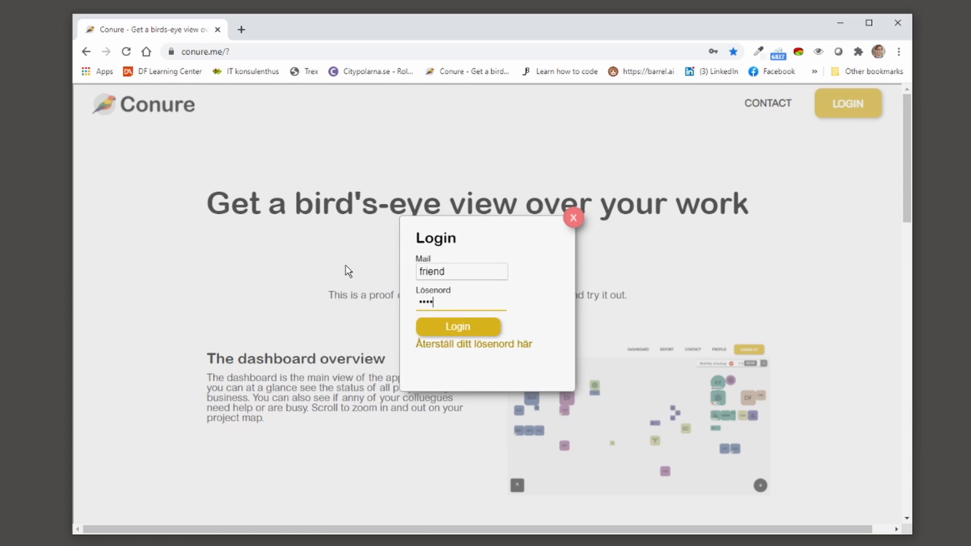
key("Return")
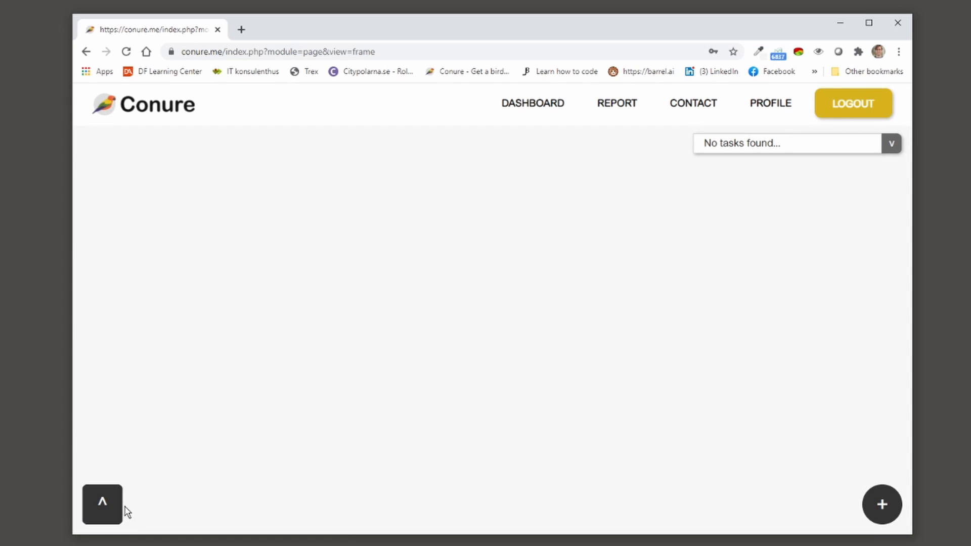
Step: Place Client 1, Client 2 above it and Company to its right, then check Company's members
left_click(99, 501)
left_click(95, 174)
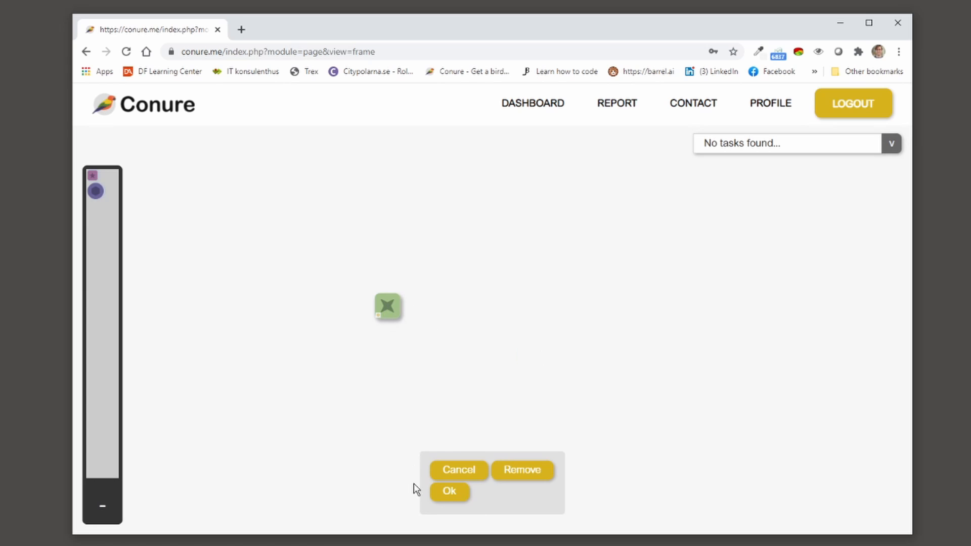
left_click(450, 492)
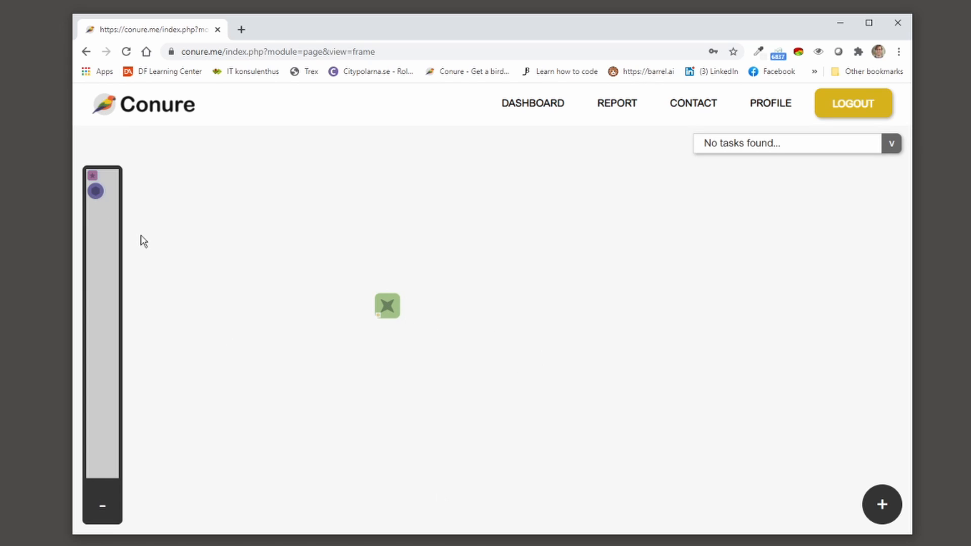
left_click(95, 175)
left_click_drag(526, 352, 395, 264)
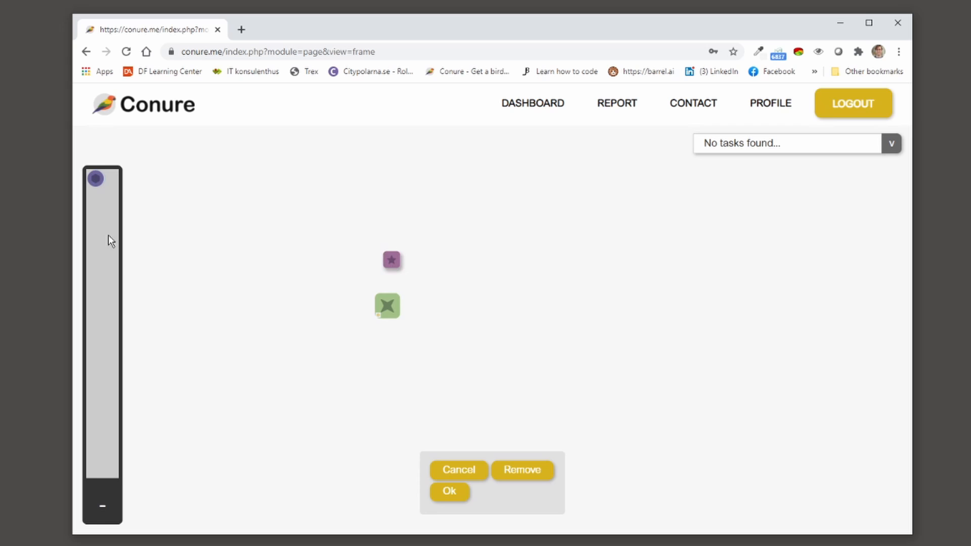
left_click(445, 491)
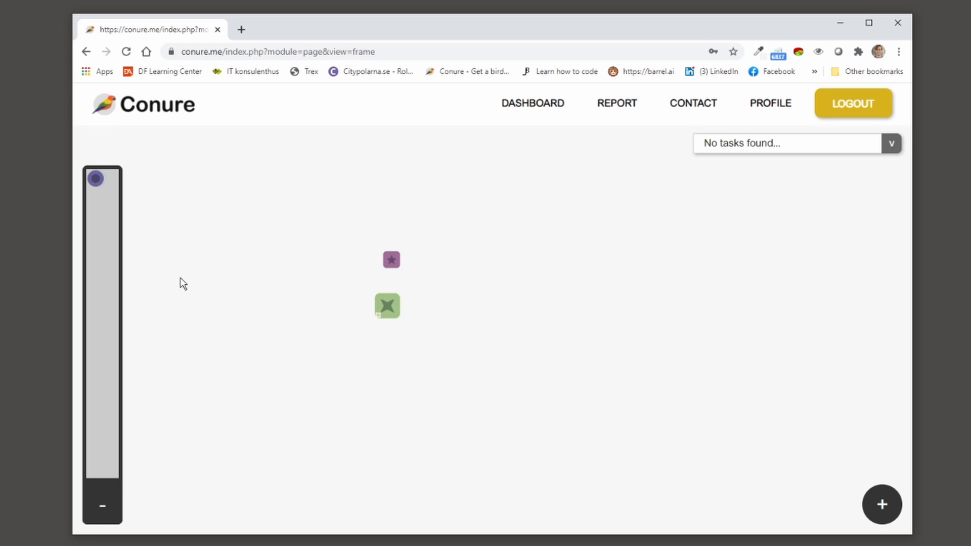
left_click(96, 179)
left_click_drag(532, 358, 447, 256)
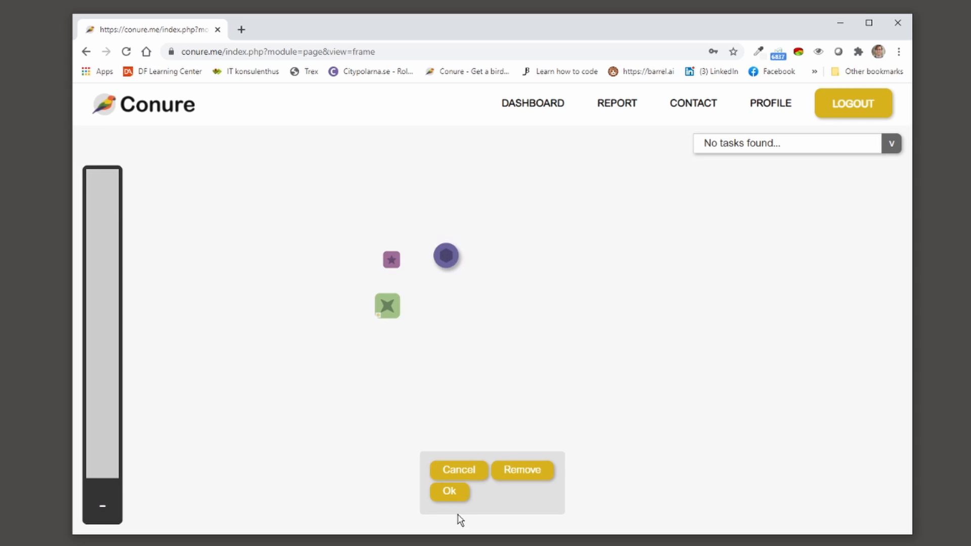
left_click(449, 492)
left_click(446, 255)
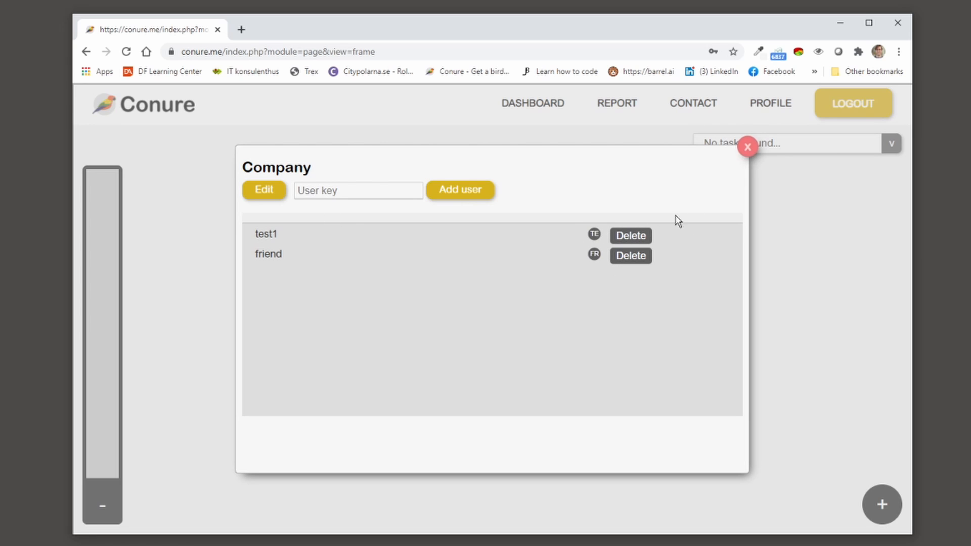
left_click(748, 146)
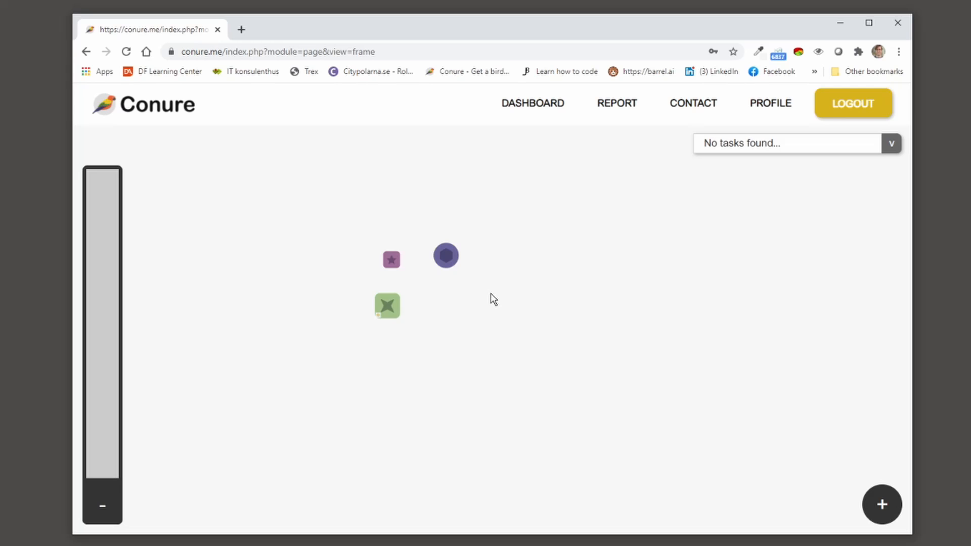
Step: Time a Test 1 entry on Client 1, then correct the second entry to start 09:15 and save
left_click(387, 305)
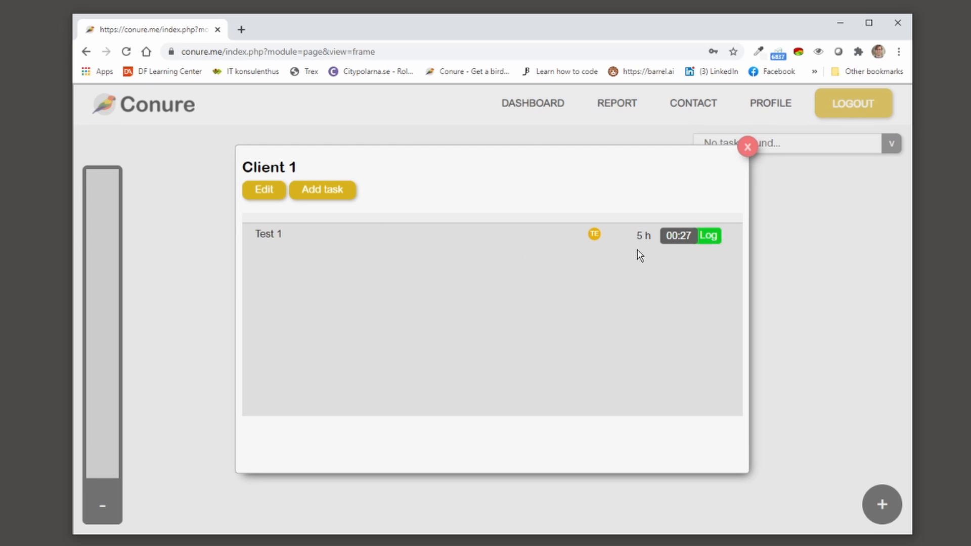
left_click(676, 236)
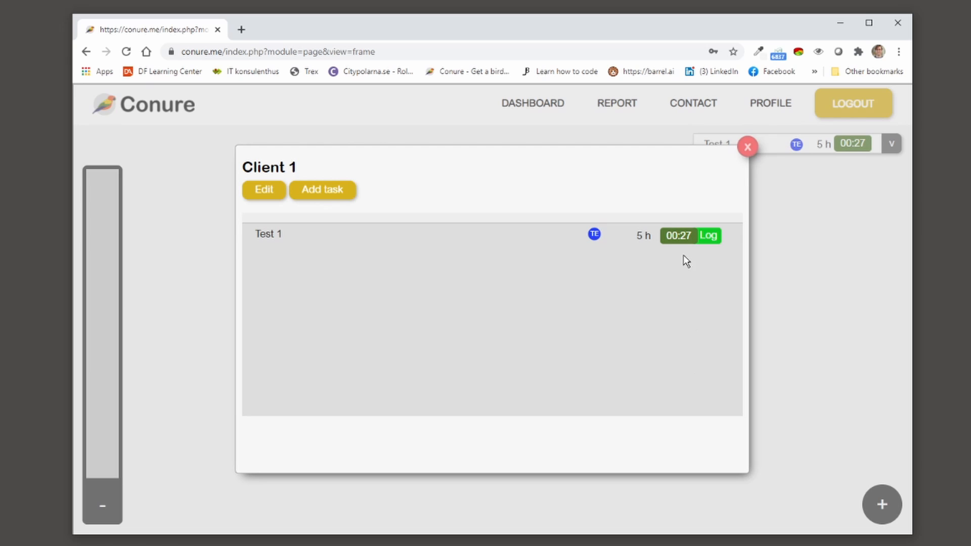
left_click(681, 240)
left_click(706, 236)
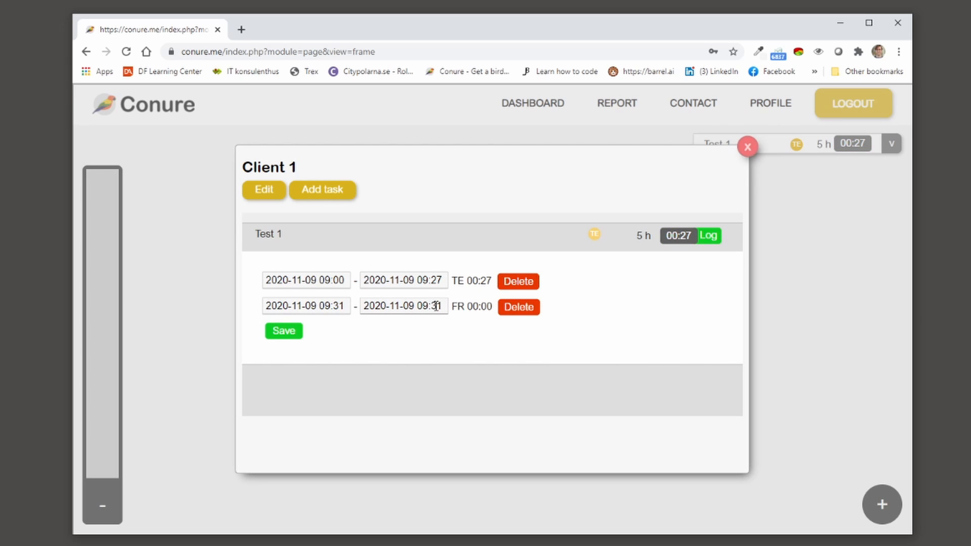
left_click(340, 307)
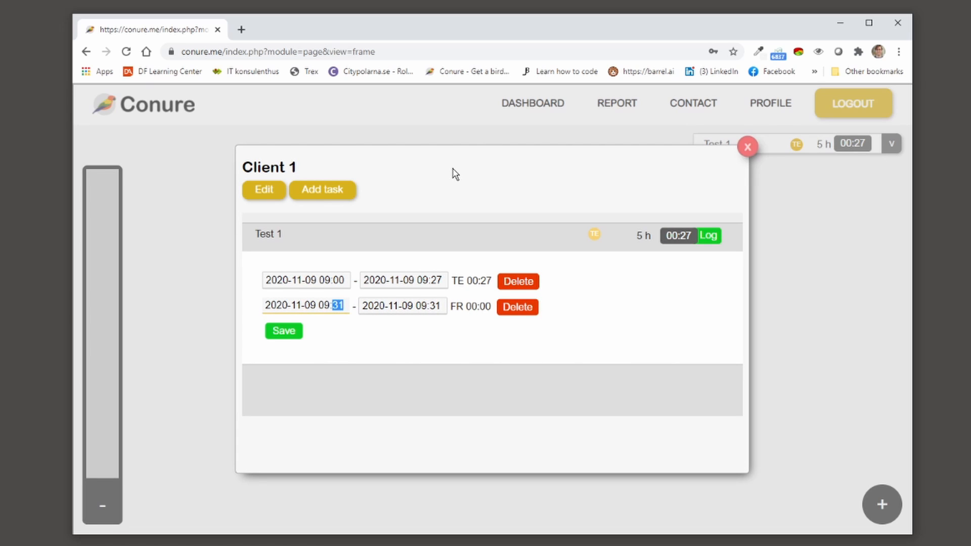
left_click(296, 332)
left_click(747, 147)
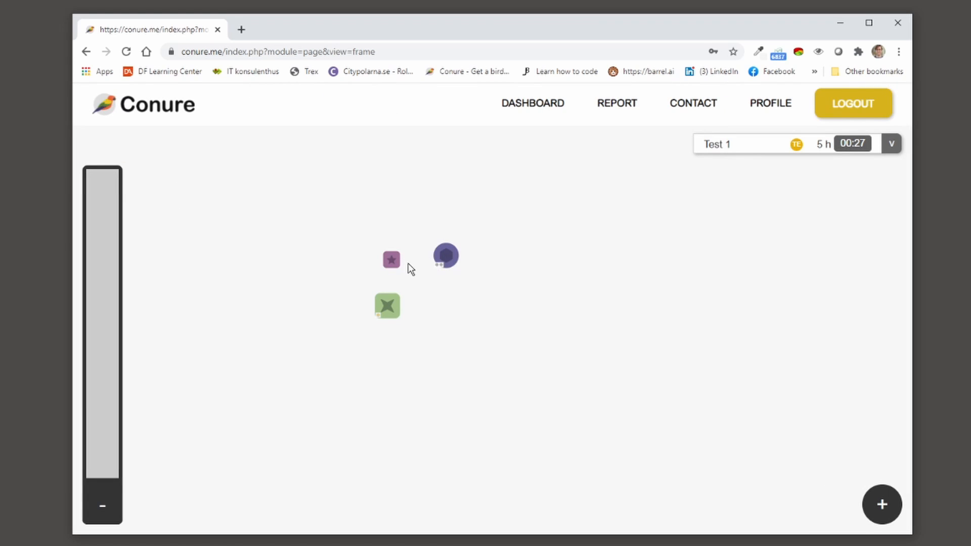
Step: Add a new Client 1 task titled 'fix the reports' and close the Client 1 window
left_click(395, 318)
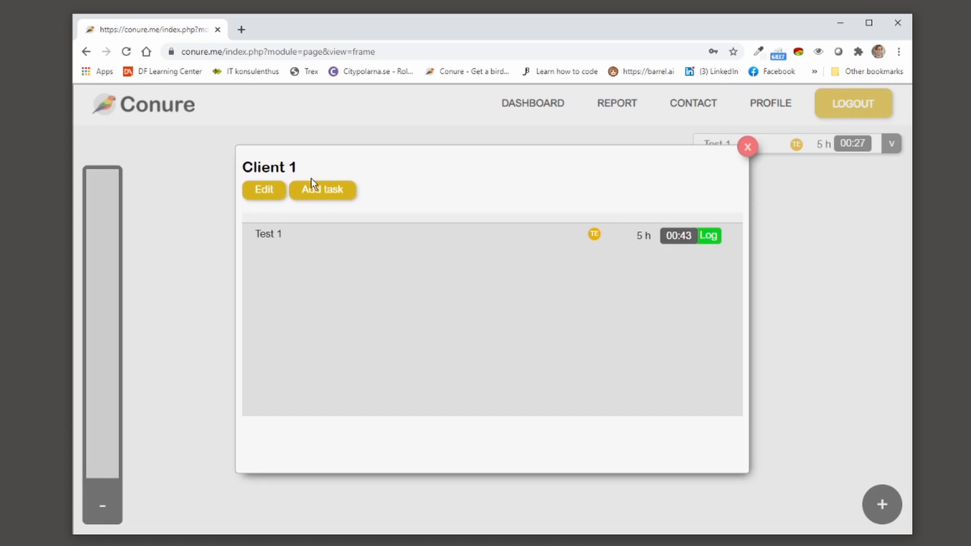
left_click(319, 194)
left_click(321, 233)
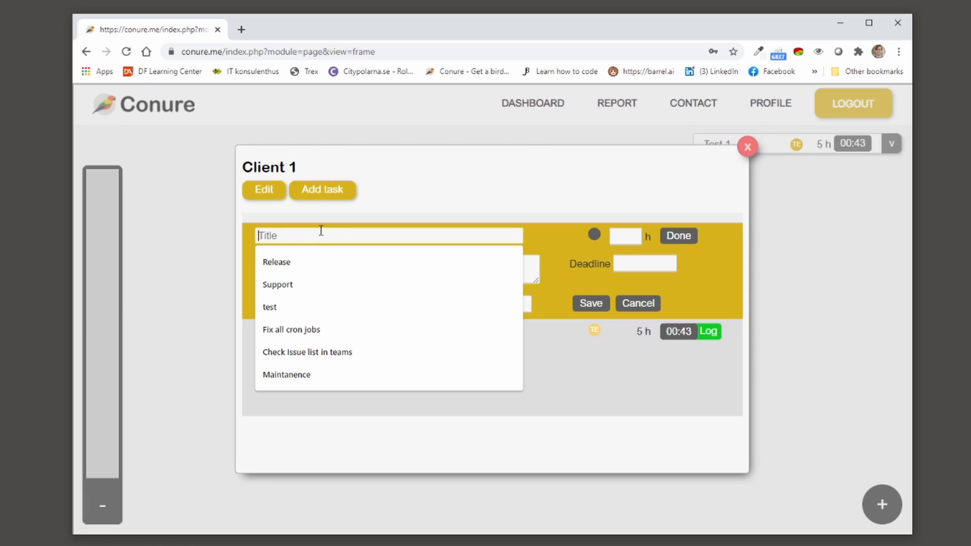
type("fix the reports")
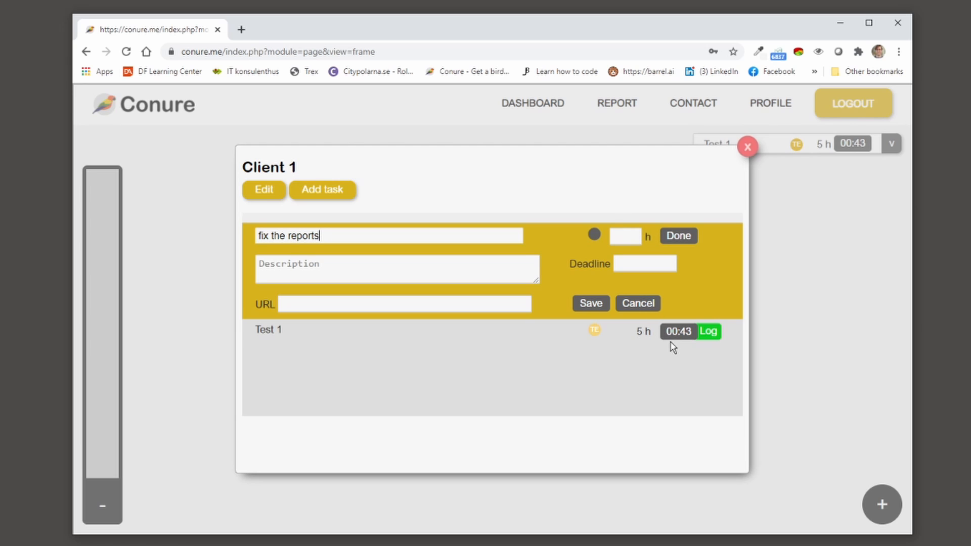
left_click(590, 304)
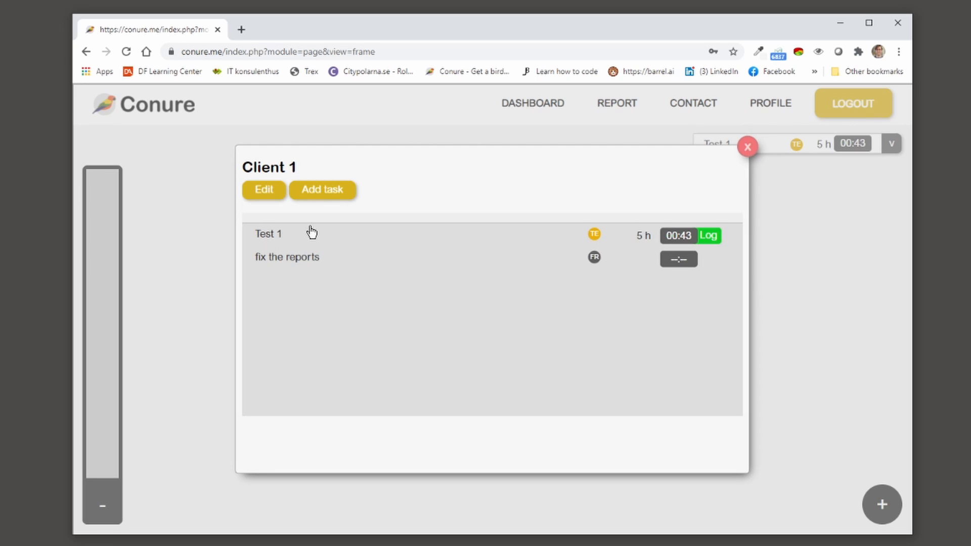
left_click(747, 149)
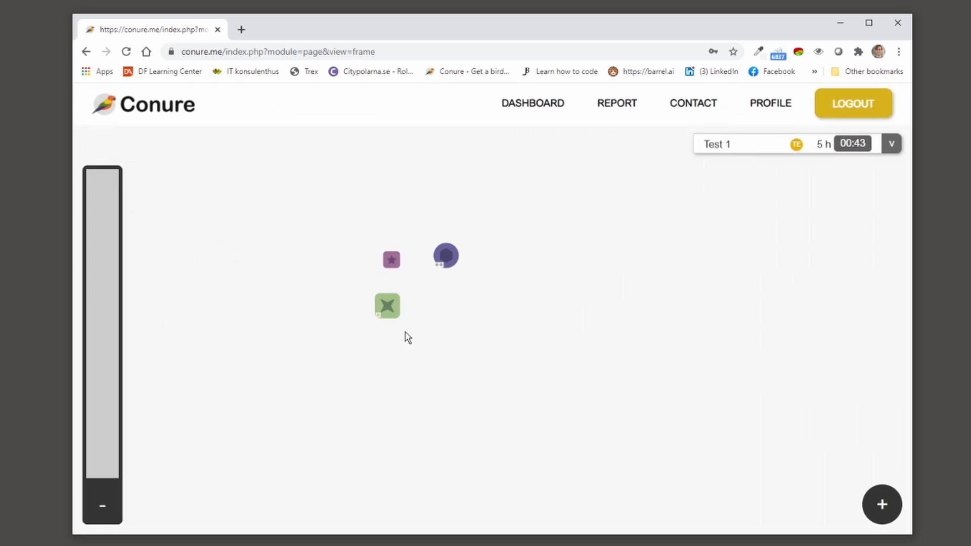
Step: Expand and collapse the current tasks list several times to check the new task
left_click(892, 146)
left_click(891, 144)
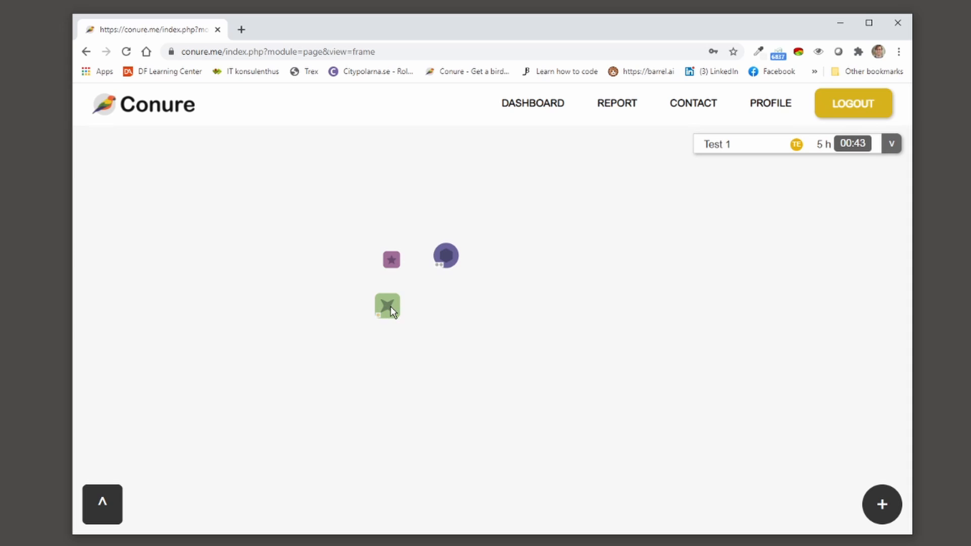
left_click(891, 148)
left_click(891, 148)
left_click(893, 147)
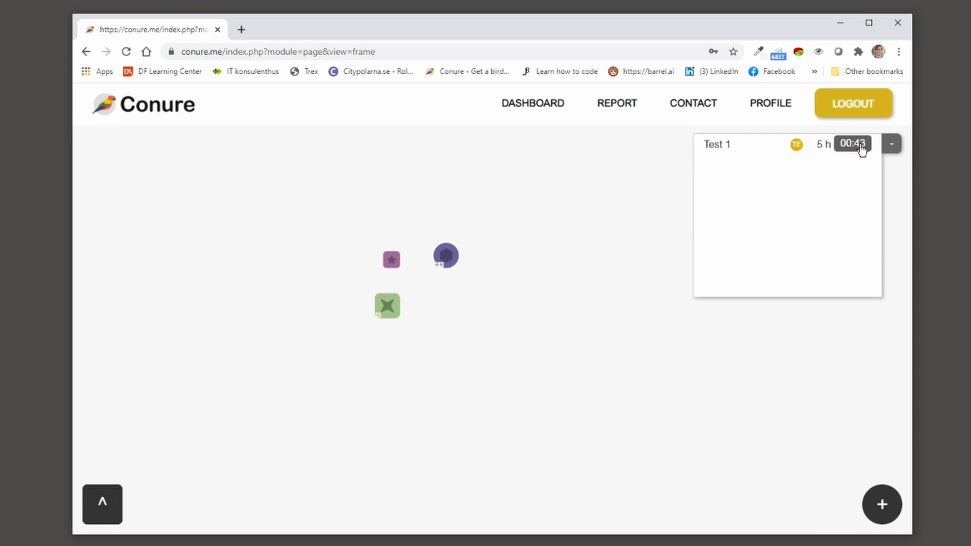
left_click(893, 149)
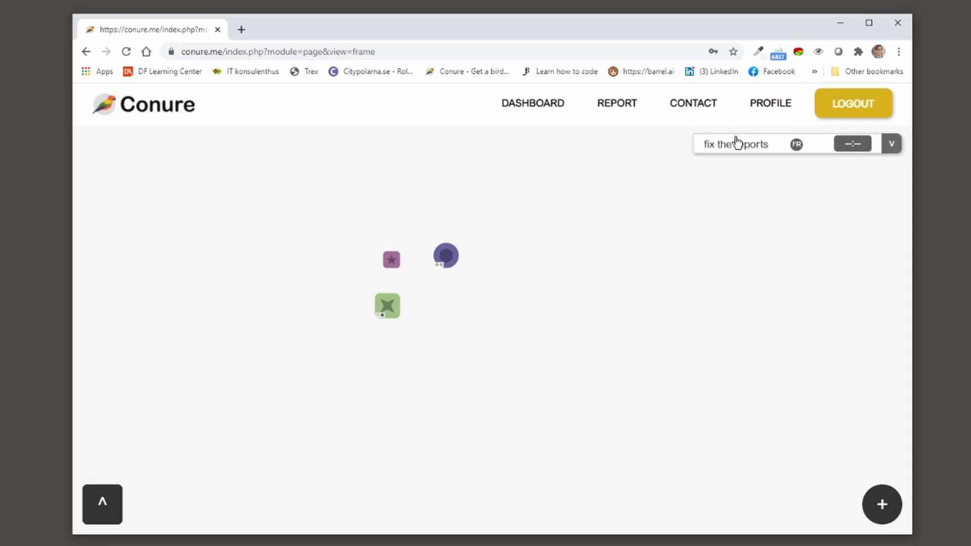
Step: Review the billing report's client tables showing Test 1 at 00:16 and the 'fix the reports' entries
left_click(618, 105)
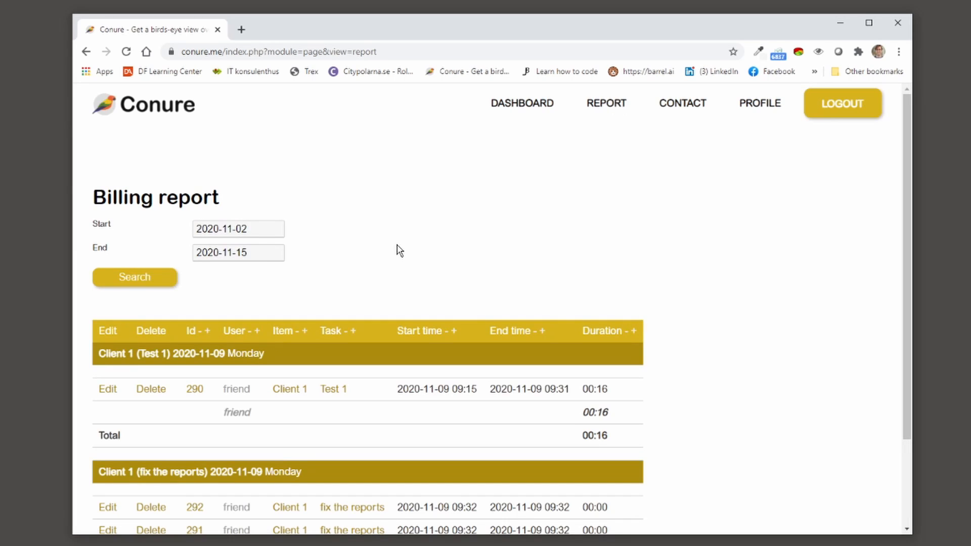
scroll(324, 211, "down", 2)
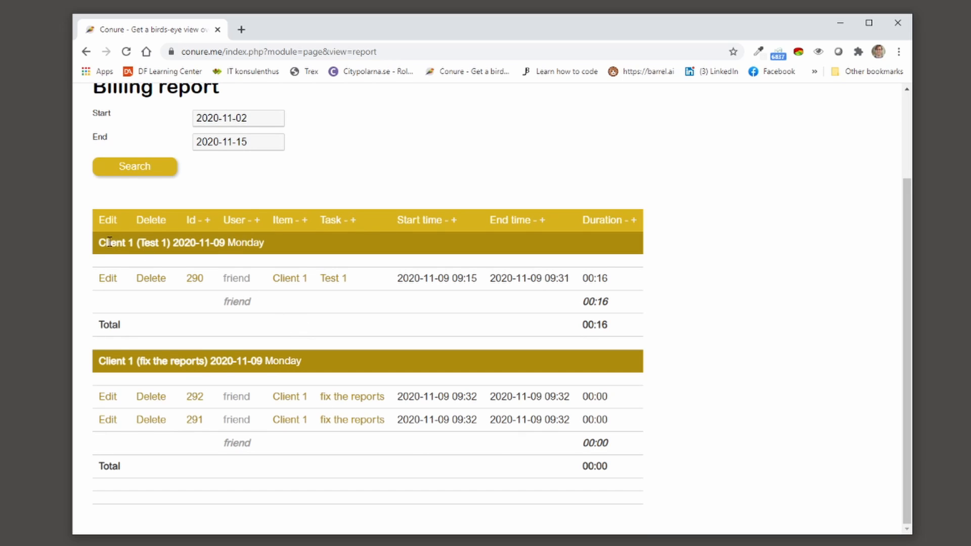
left_click_drag(101, 243, 280, 249)
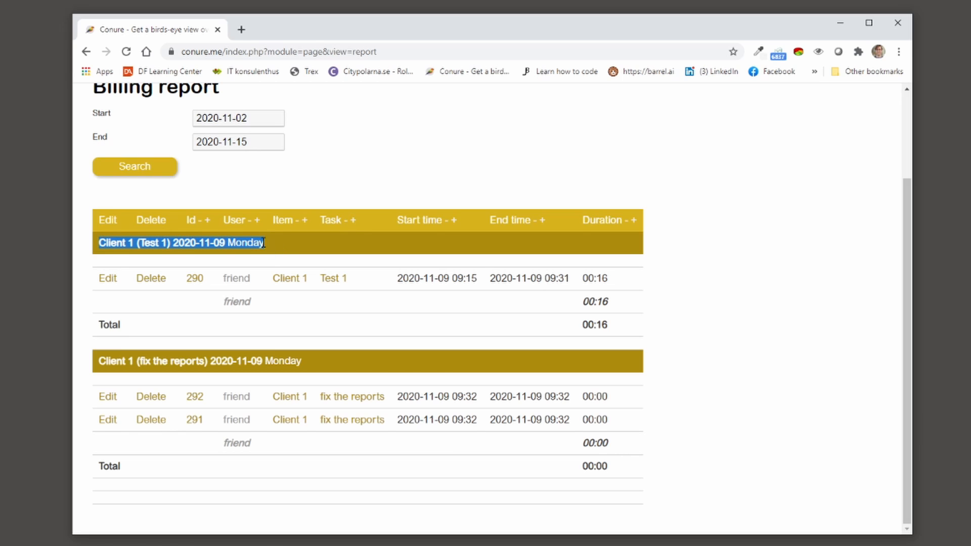
left_click(145, 240)
left_click_drag(138, 244, 196, 245)
left_click(239, 301)
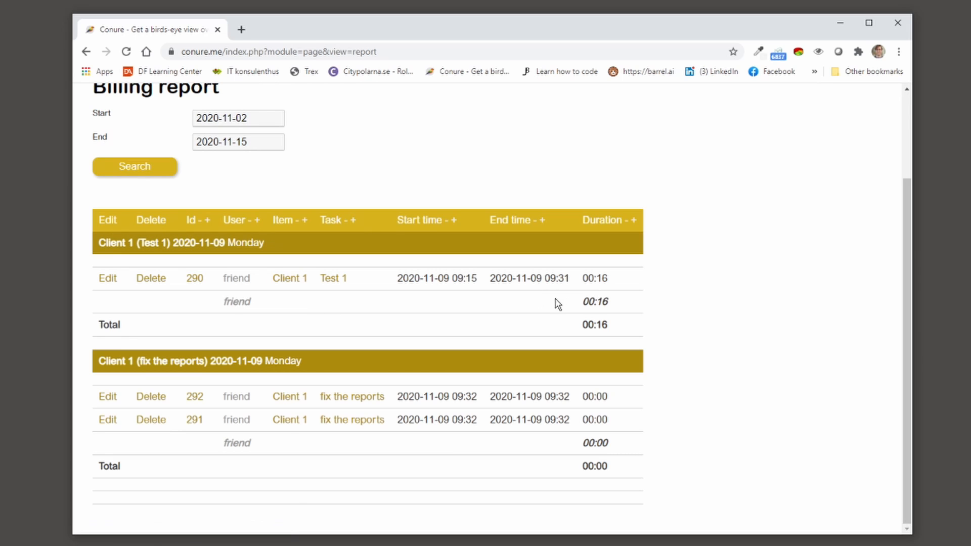
double_click(226, 277)
scroll(375, 396, "up", 3)
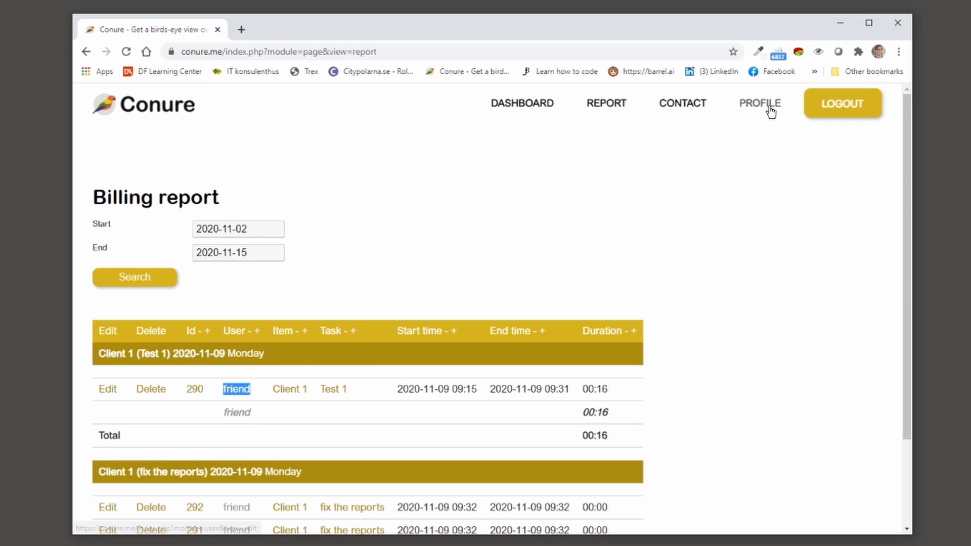
Step: Log out and sign back in as the original user via the saved account suggestion, then view their report
left_click(834, 104)
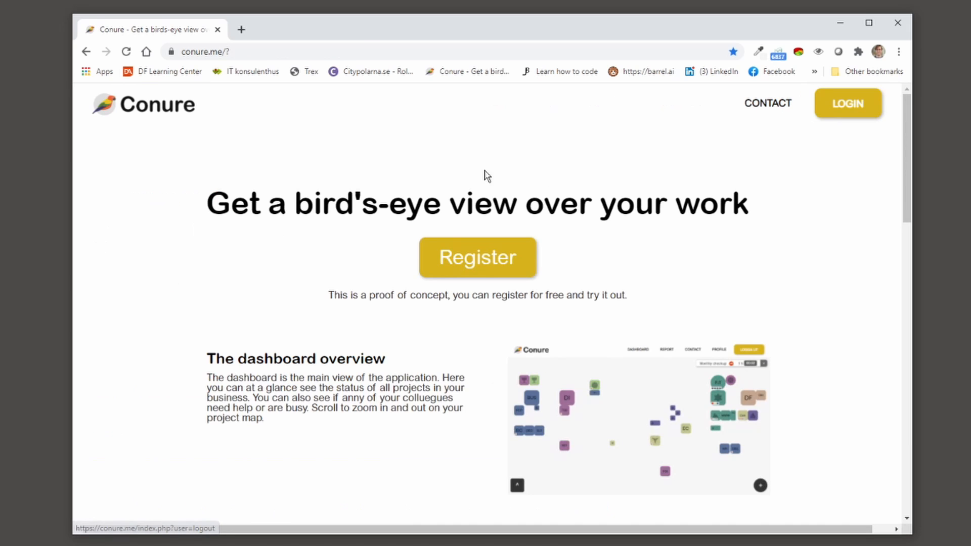
left_click(854, 105)
left_click_drag(449, 272, 337, 272)
type("tes")
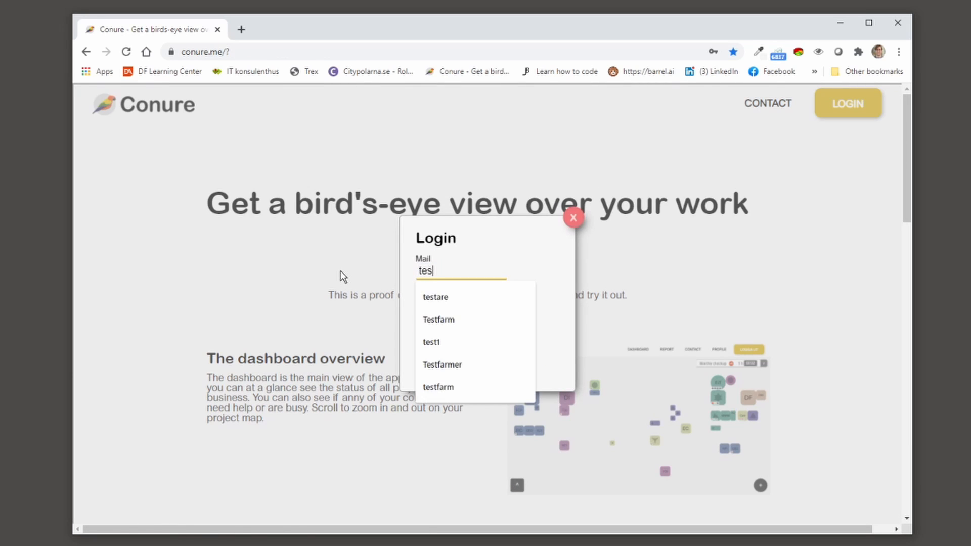
key("Down")
key("Down")
key("Down")
key("Return")
type("test")
key("Return")
left_click(602, 234)
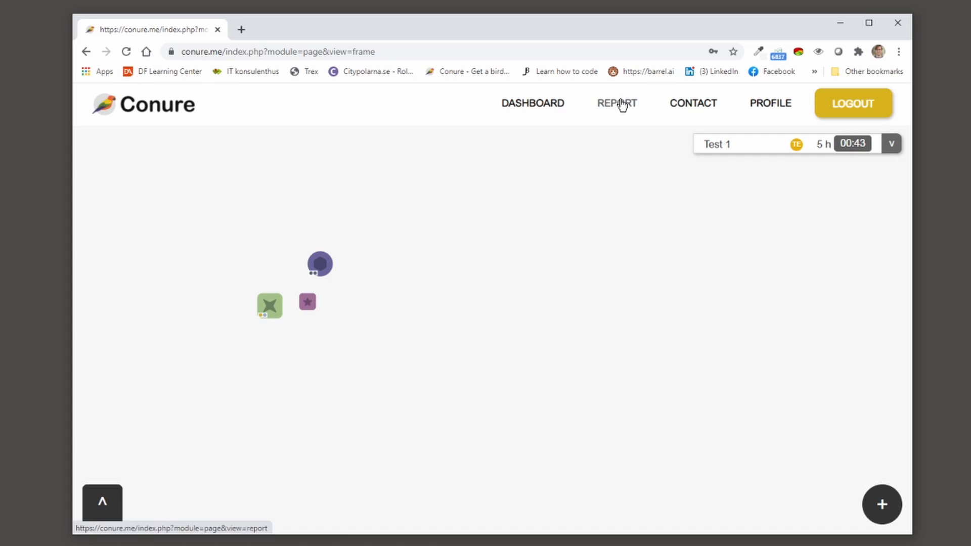
left_click(618, 102)
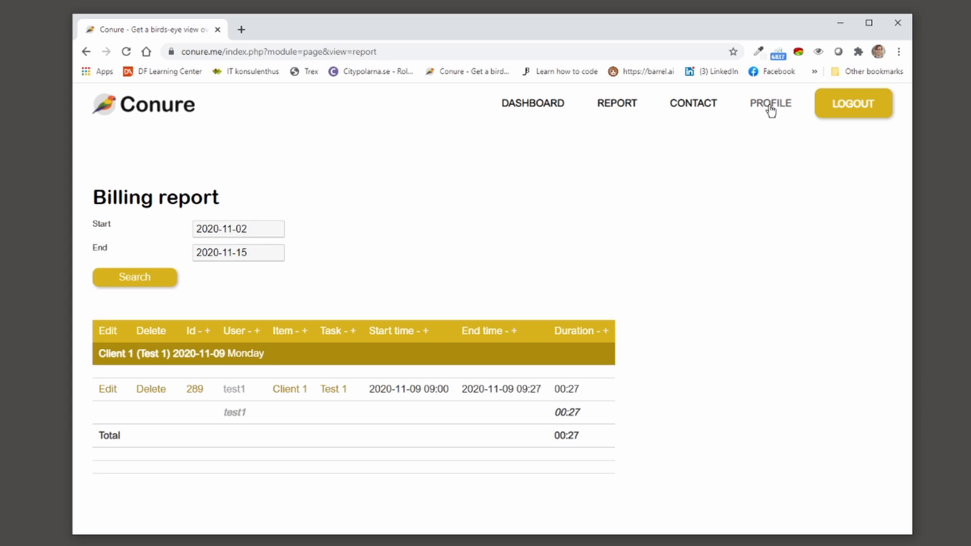
left_click(544, 104)
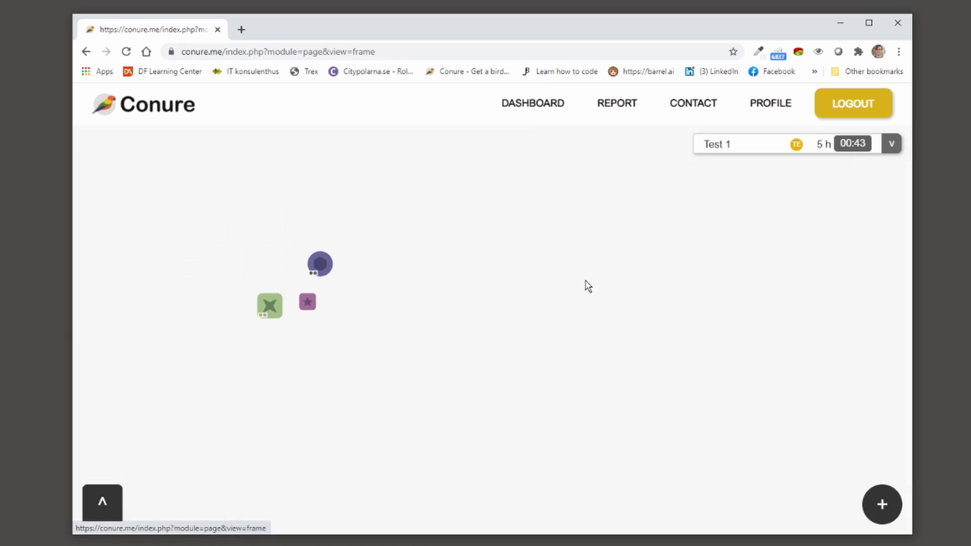
scroll(278, 278, "up", 5)
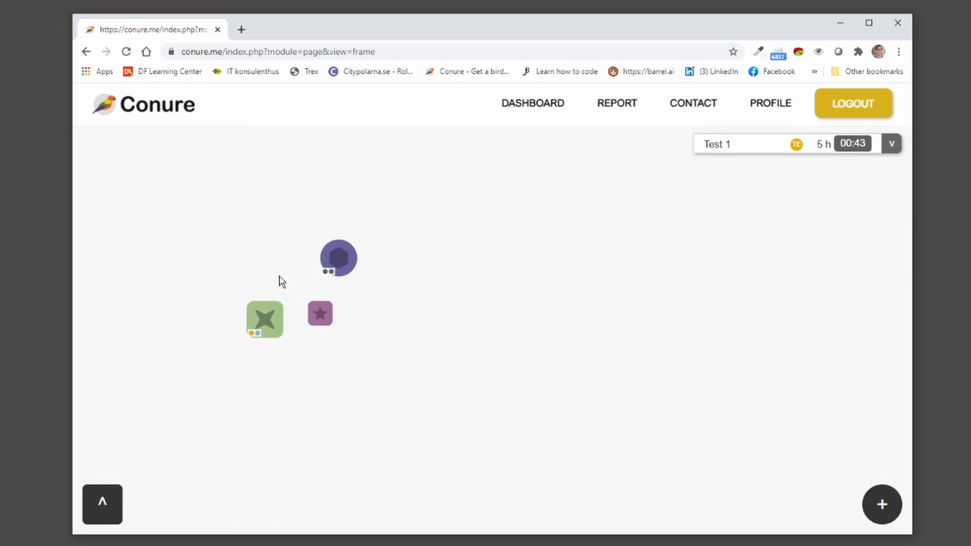
scroll(285, 288, "up", 1)
left_click_drag(303, 361, 345, 366)
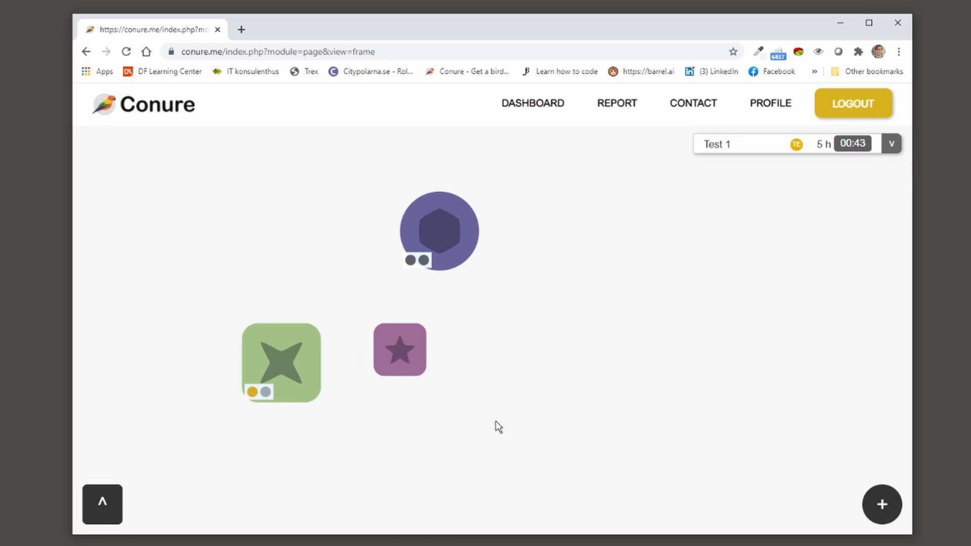
left_click_drag(344, 308, 283, 328)
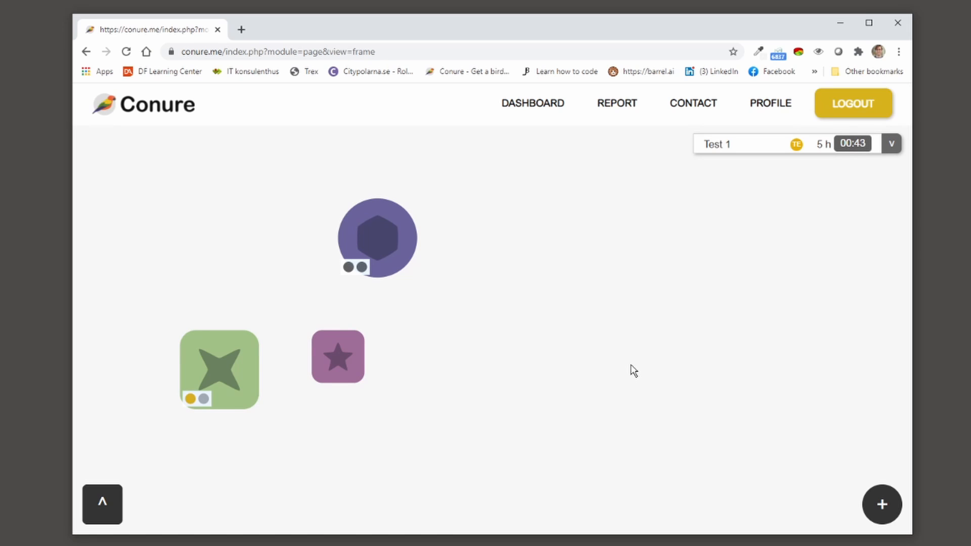
mouse_move(329, 363)
left_mouse_down()
mouse_move(400, 368)
mouse_move(372, 386)
mouse_move(337, 346)
left_mouse_up()
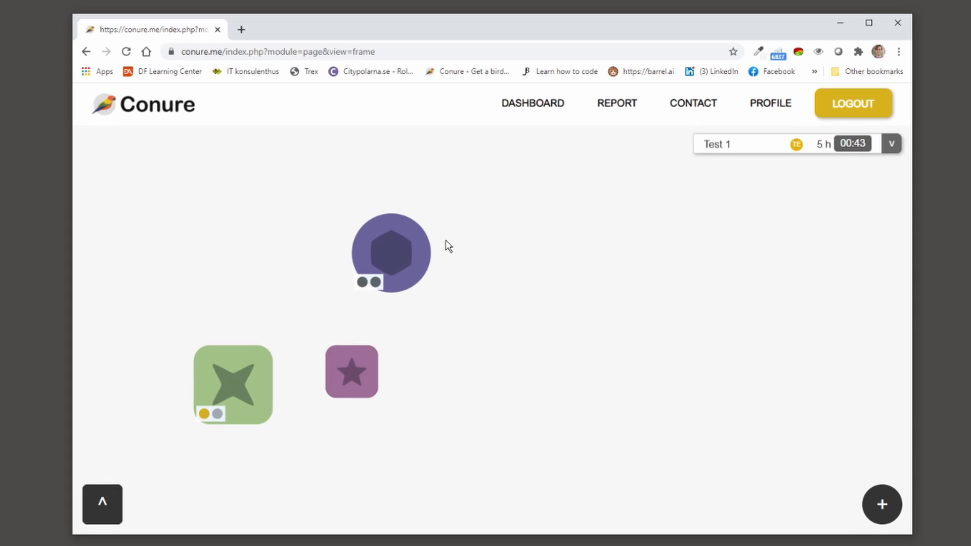